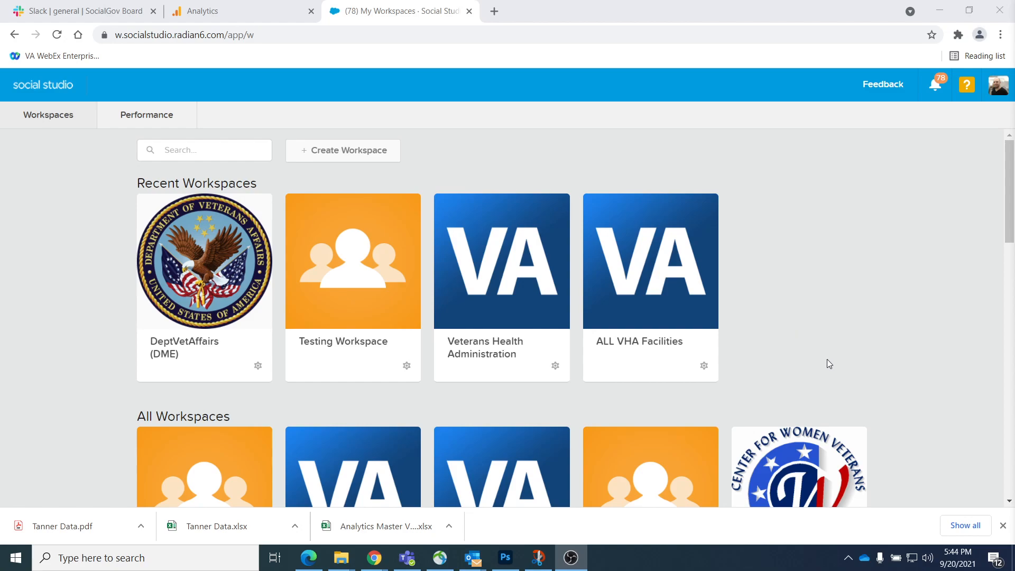
Step: Dismiss the browser's downloads bar and open the Performance reports page
click(81, 224)
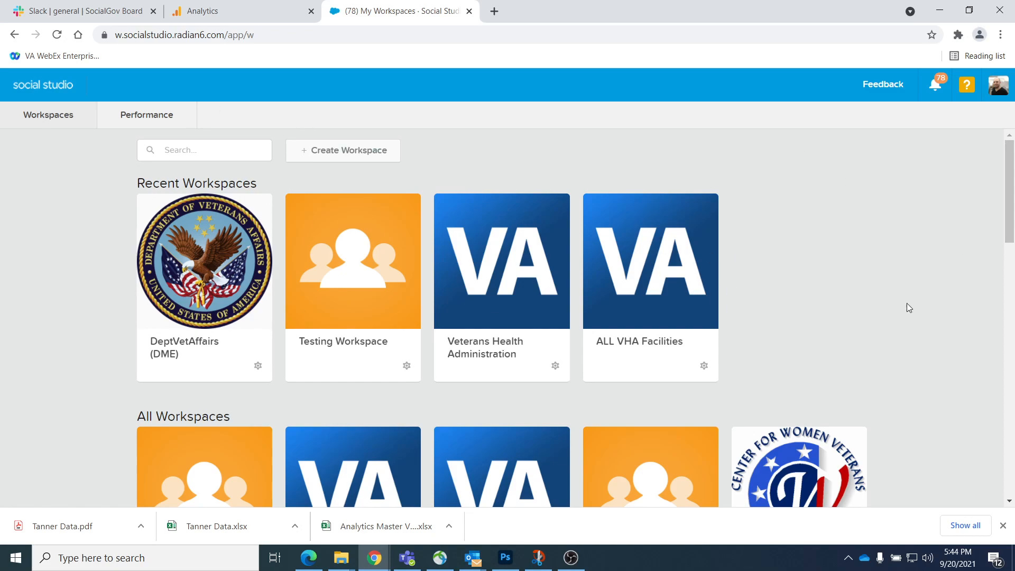
click(1002, 525)
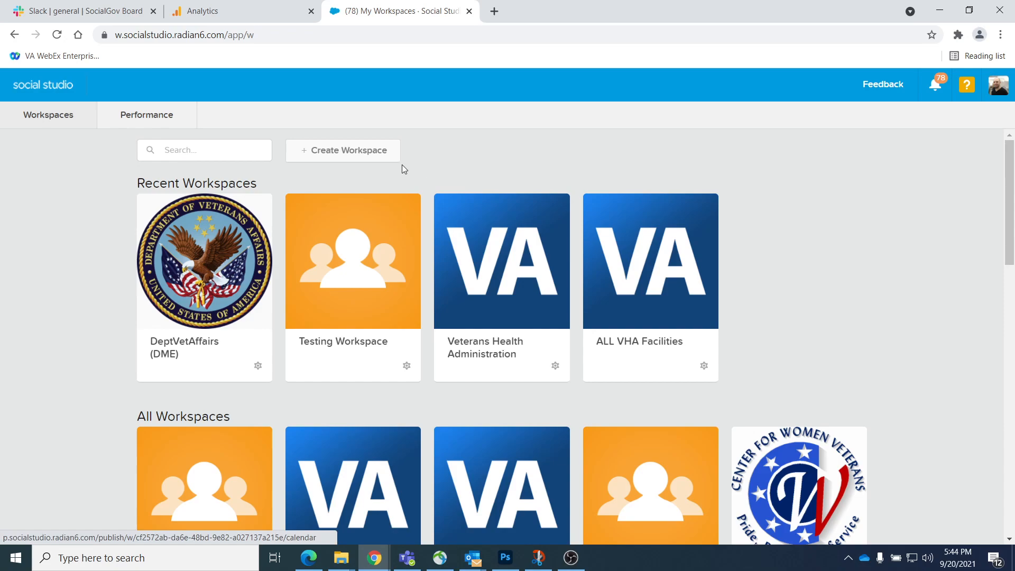
click(150, 121)
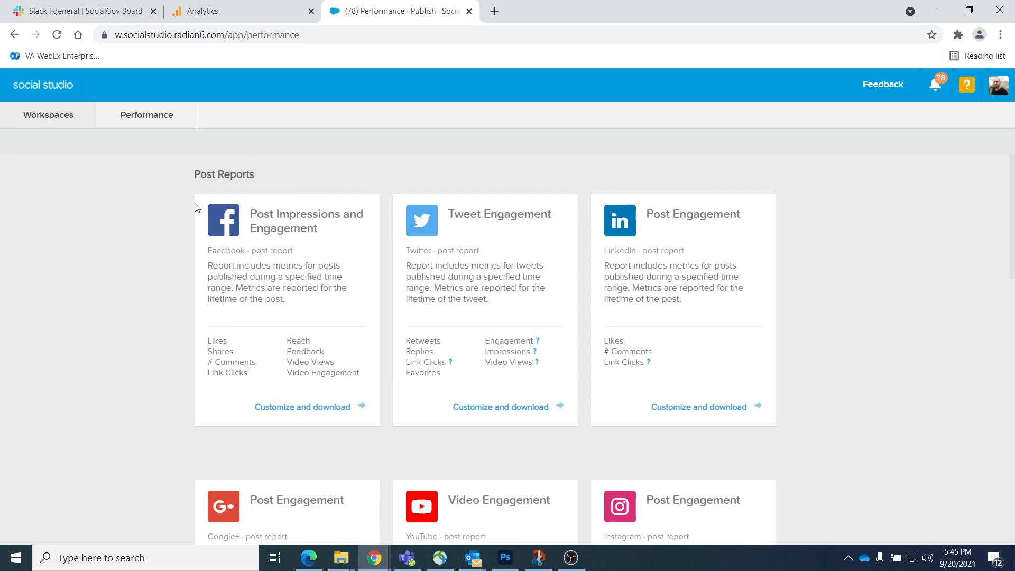
Step: Examine the available post reports and account reports, including the metrics listed for Facebook Page Impressions and Demographics
scroll(197, 211, down, 3)
scroll(187, 211, up, 3)
scroll(305, 396, down, 20)
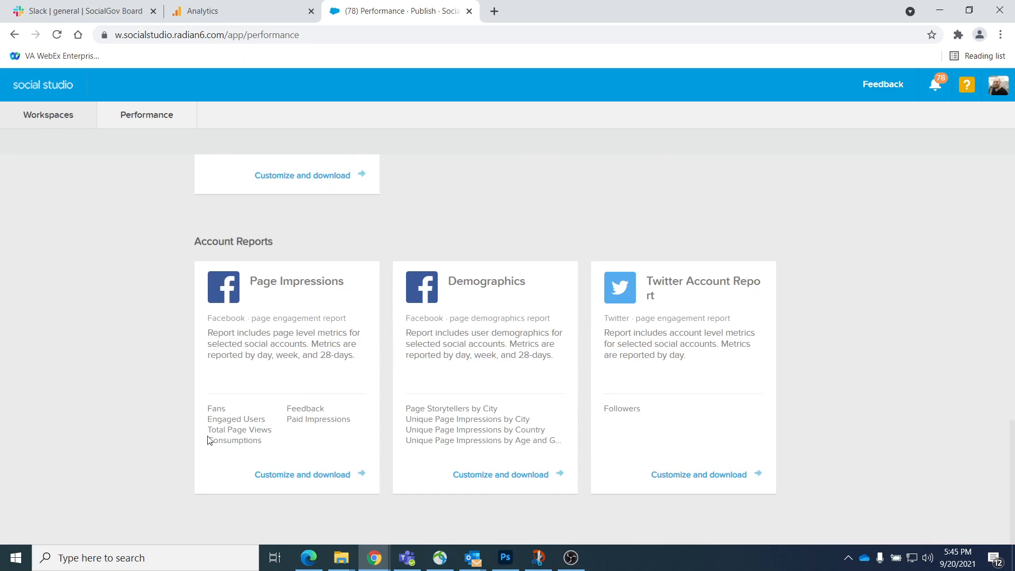
drag(202, 406, 268, 432)
click(233, 404)
click(318, 413)
drag(454, 425, 496, 418)
click(490, 421)
scroll(329, 350, up, 6)
scroll(359, 375, down, 1)
scroll(362, 376, up, 8)
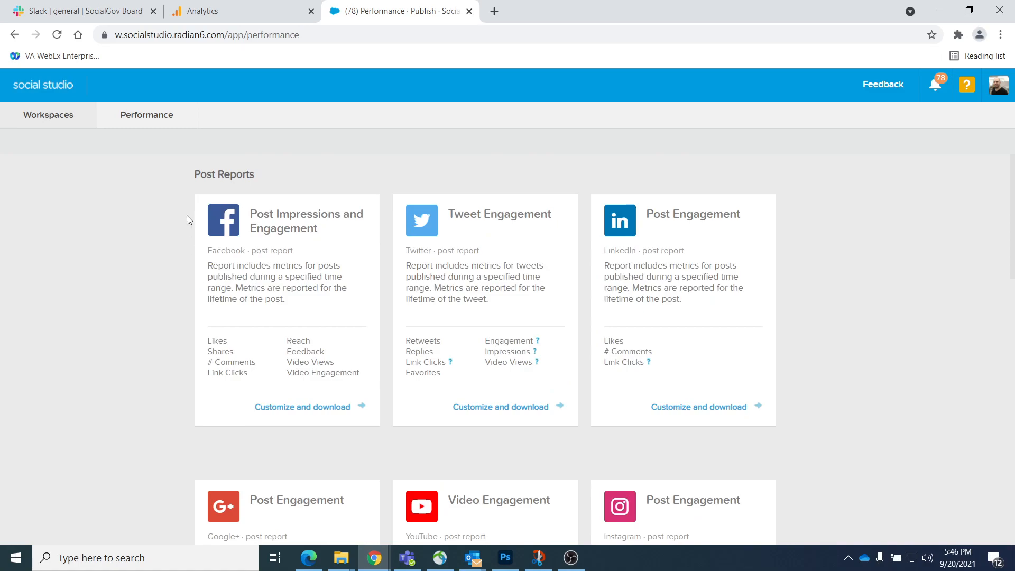
Step: Open the options of the Facebook Post Impressions and Engagement report, try filtering its social accounts by "dept", and clear that filter
click(314, 407)
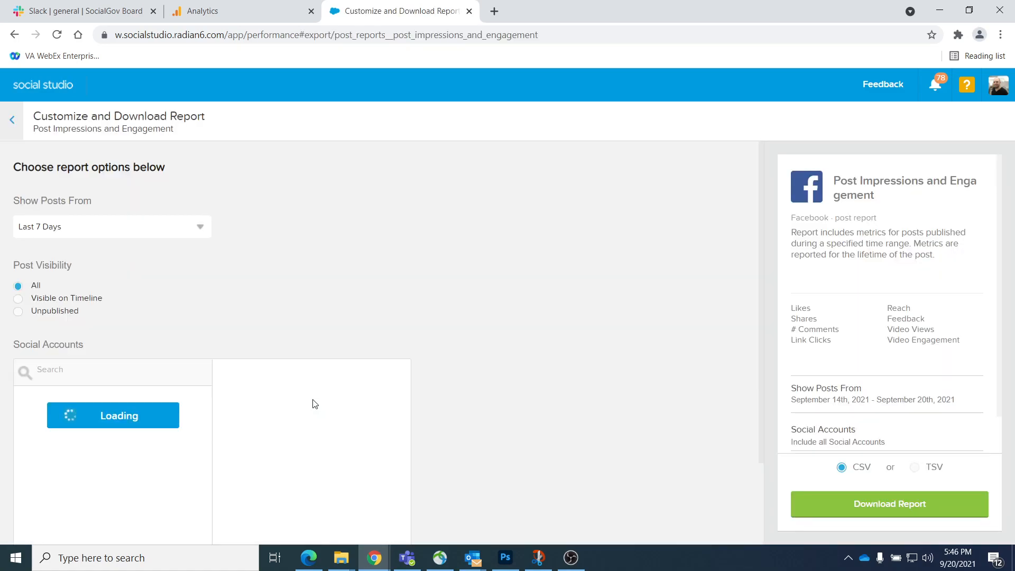
scroll(319, 321, down, 2)
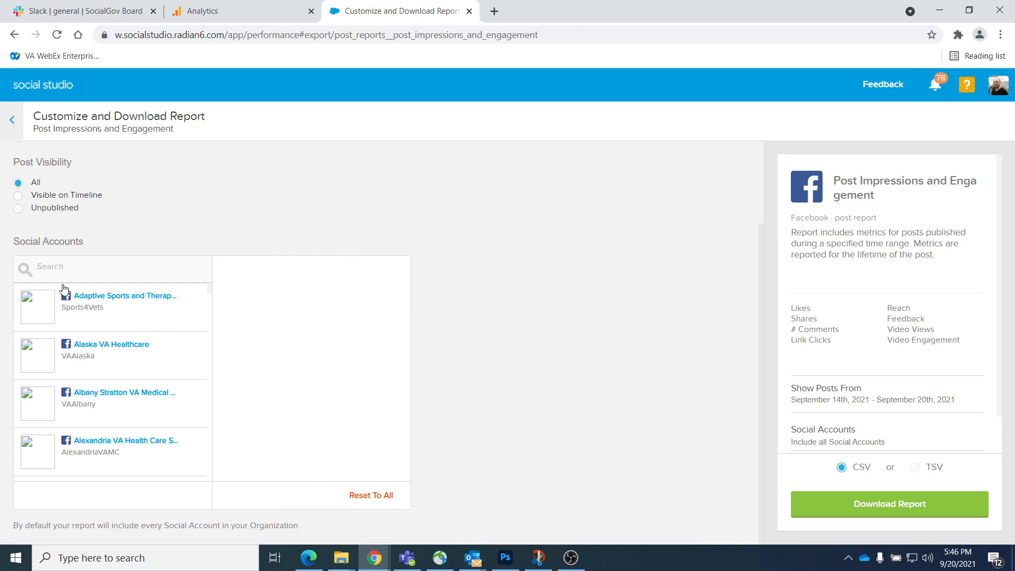
text(dept)
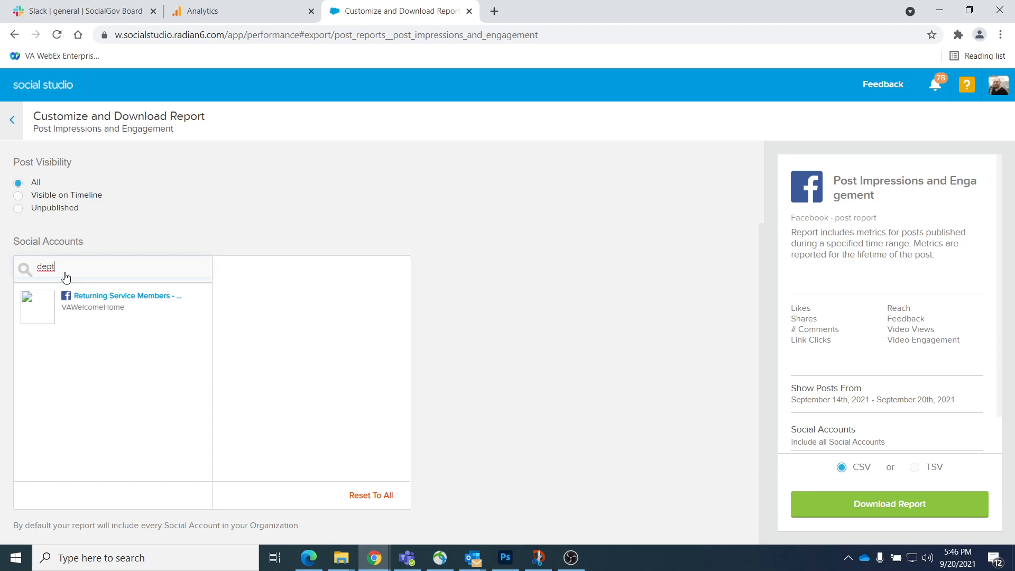
key(BackSpace)
key(BackSpace)
key(BackSpace)
key(BackSpace)
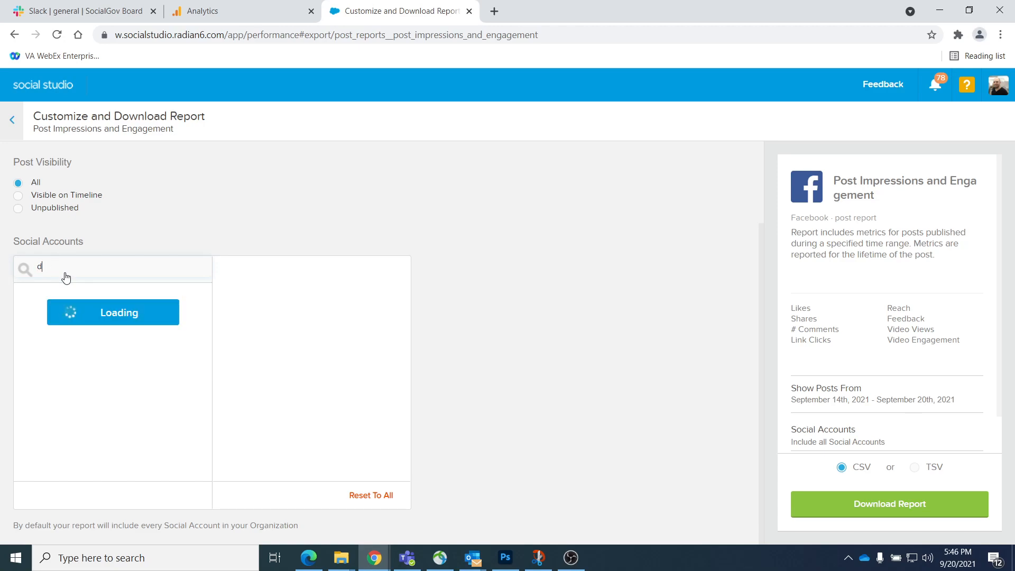
Step: Filter the social accounts by "veterans affairs" and add the U.S. Department of Veterans Affairs account to the report
text(veterans)
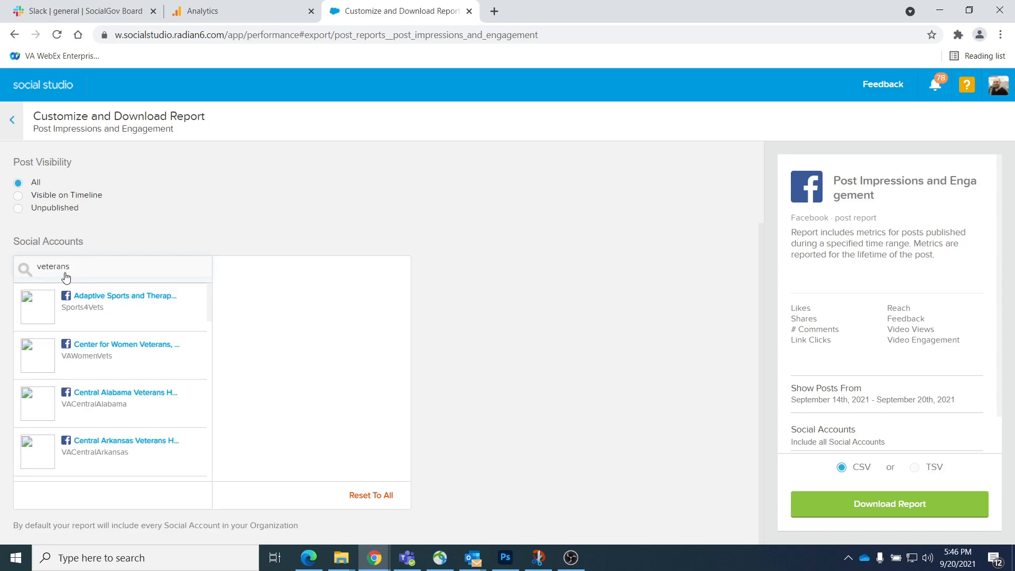
scroll(152, 444, down, 5)
scroll(152, 449, down, 5)
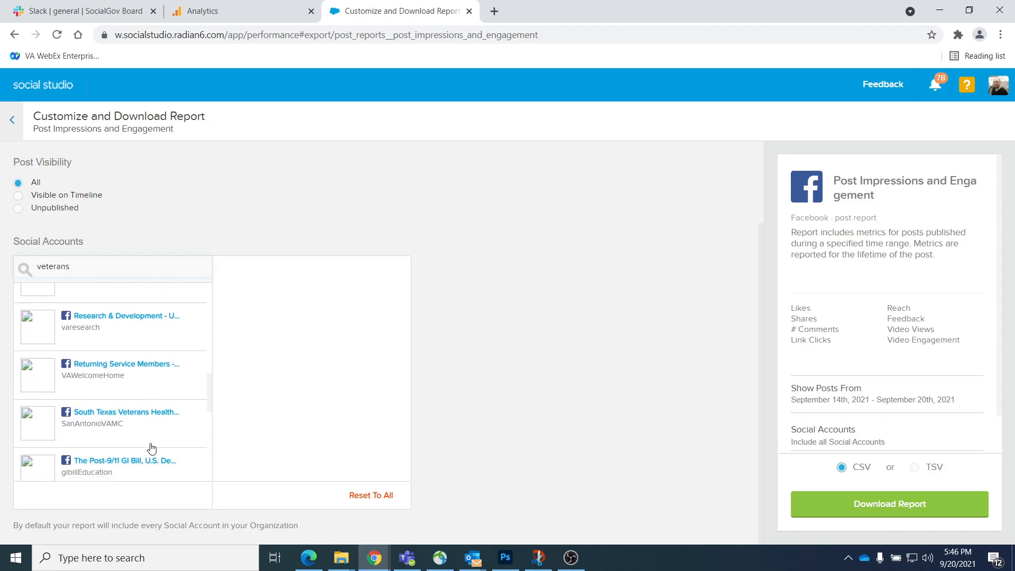
scroll(138, 425, down, 2)
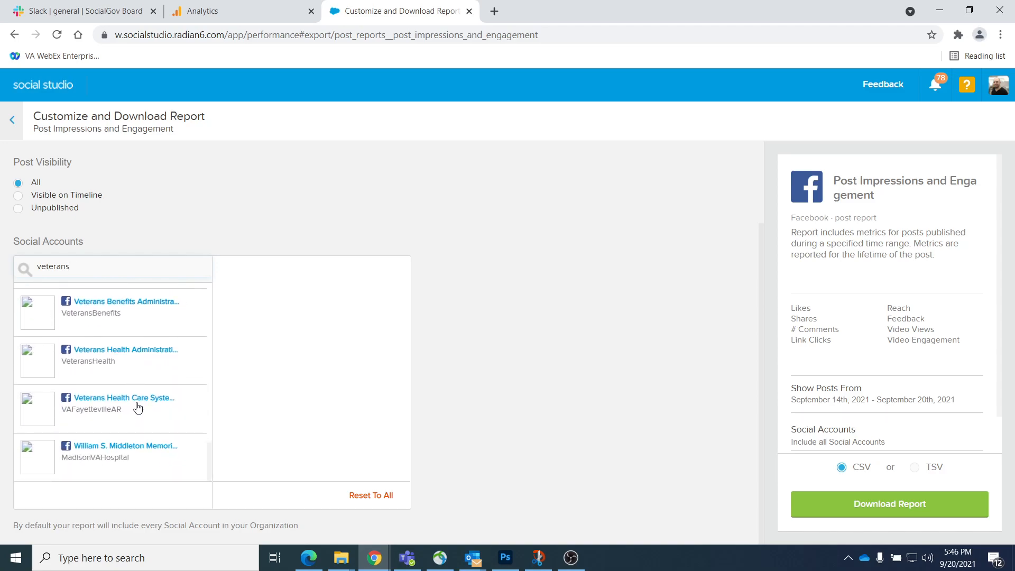
scroll(119, 333, up, 3)
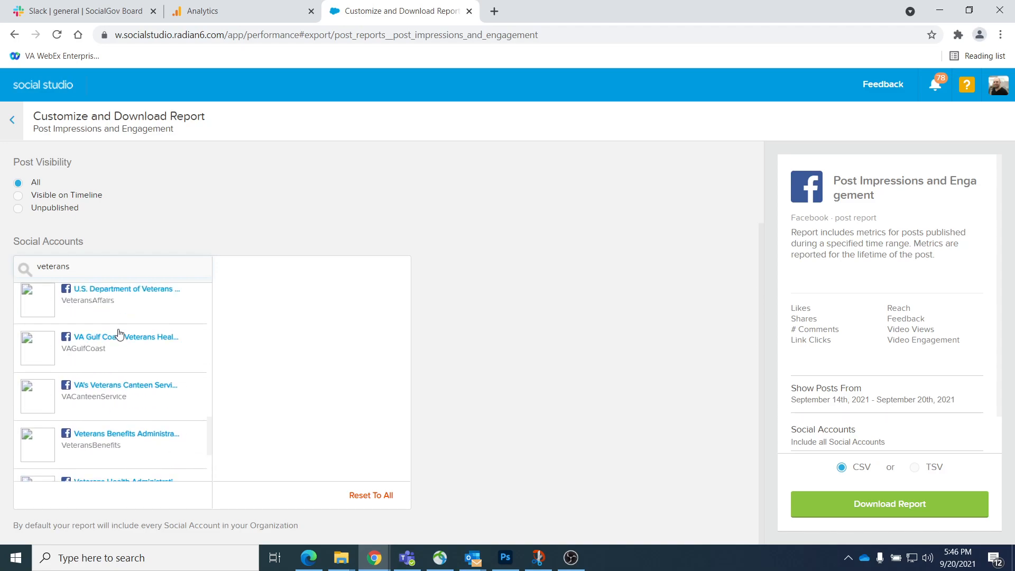
text(affairs)
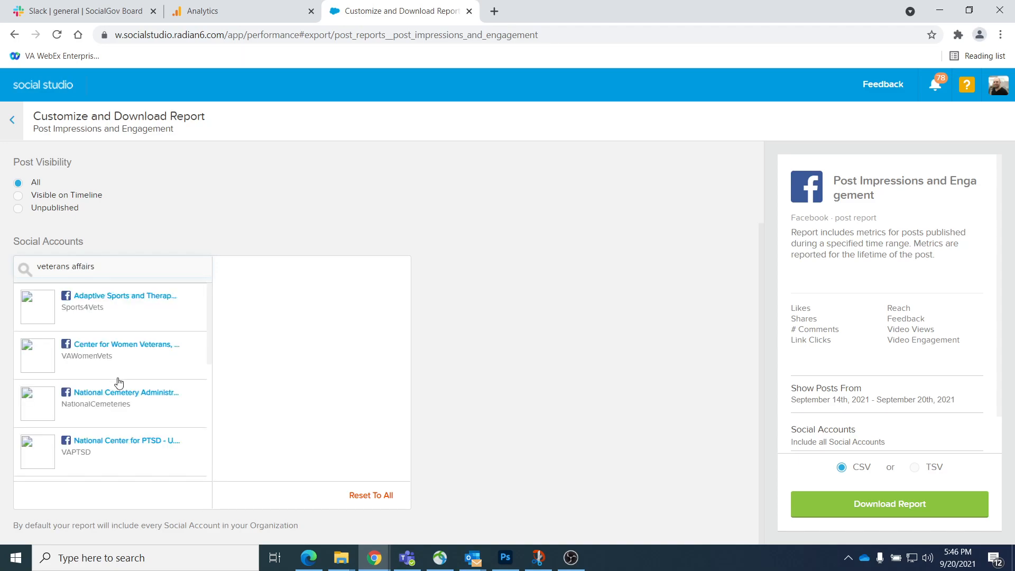
scroll(129, 382, down, 4)
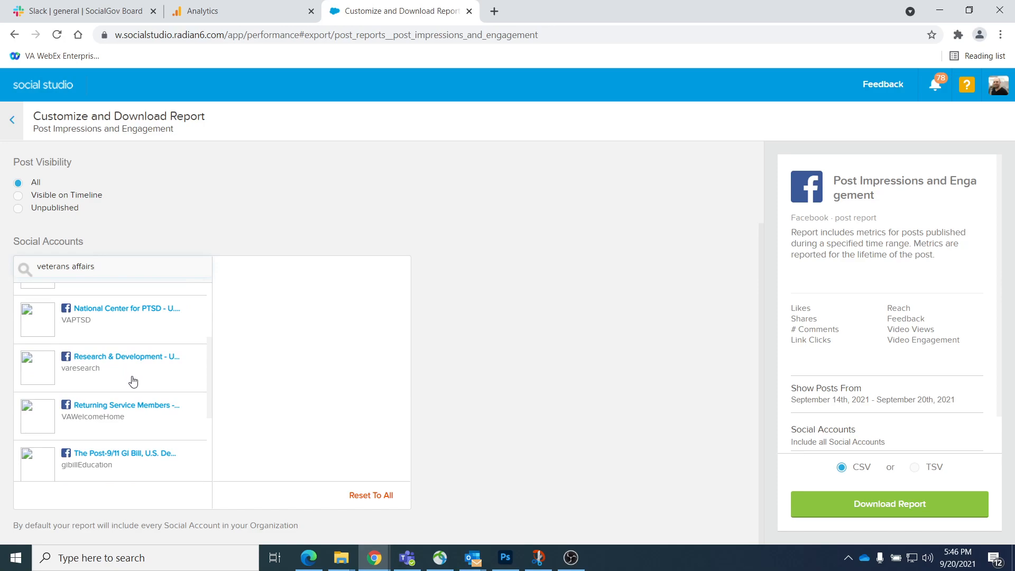
scroll(131, 382, down, 2)
scroll(133, 381, down, 1)
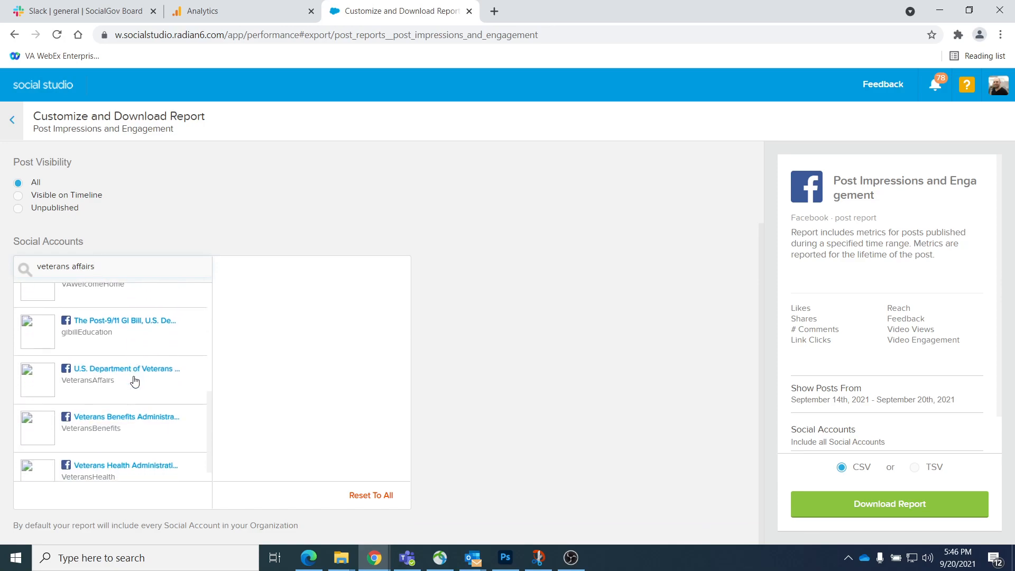
click(140, 357)
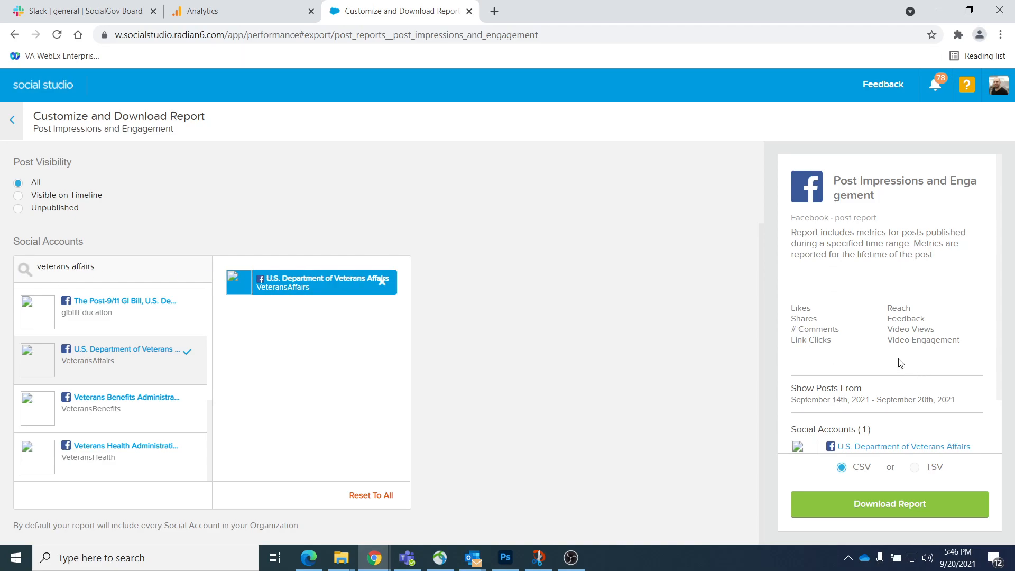
Step: Review the report's summary of dates, accounts and visibility, and look briefly at the notifications list
scroll(887, 358, down, 1)
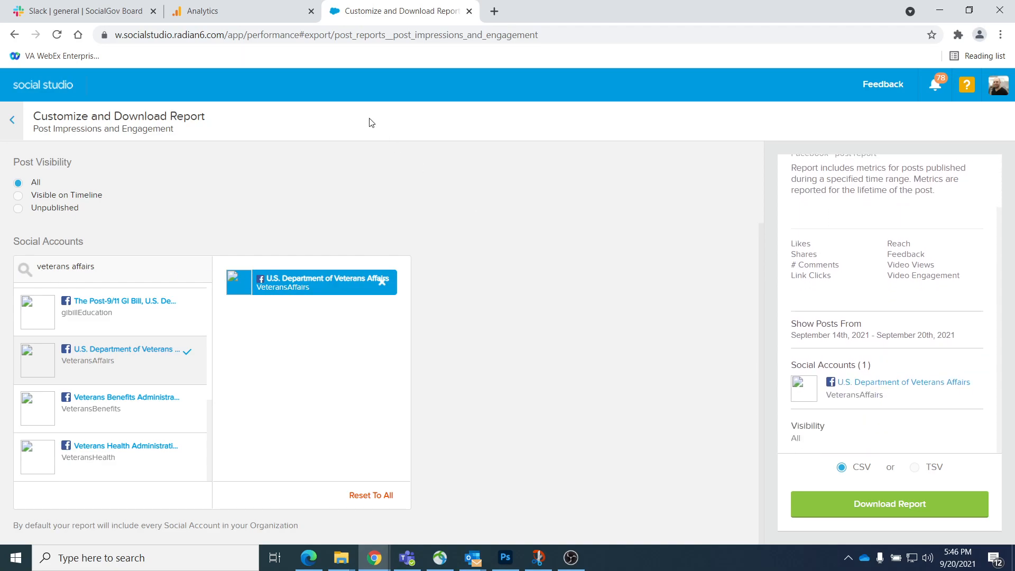
scroll(554, 255, up, 1)
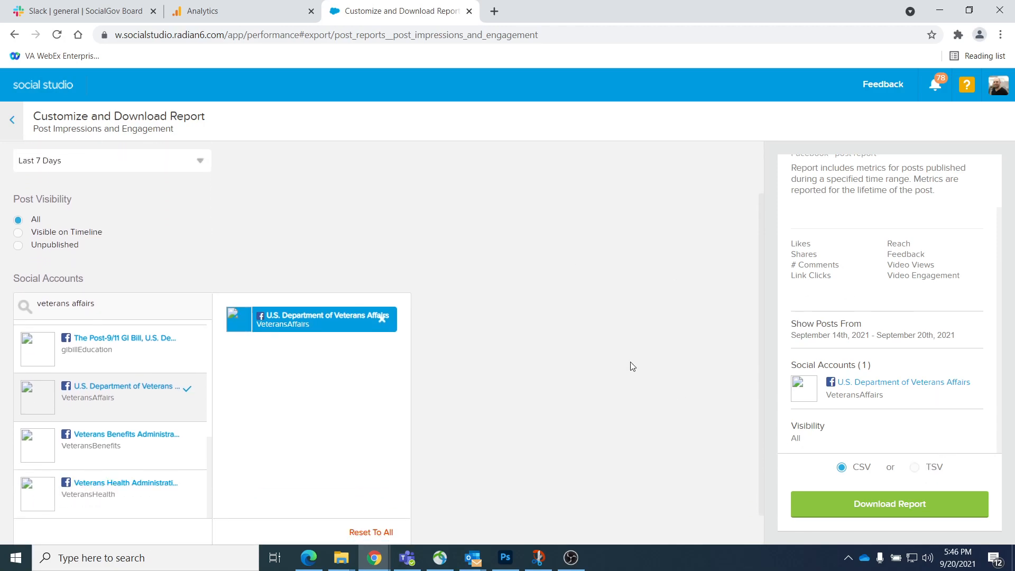
scroll(304, 222, up, 1)
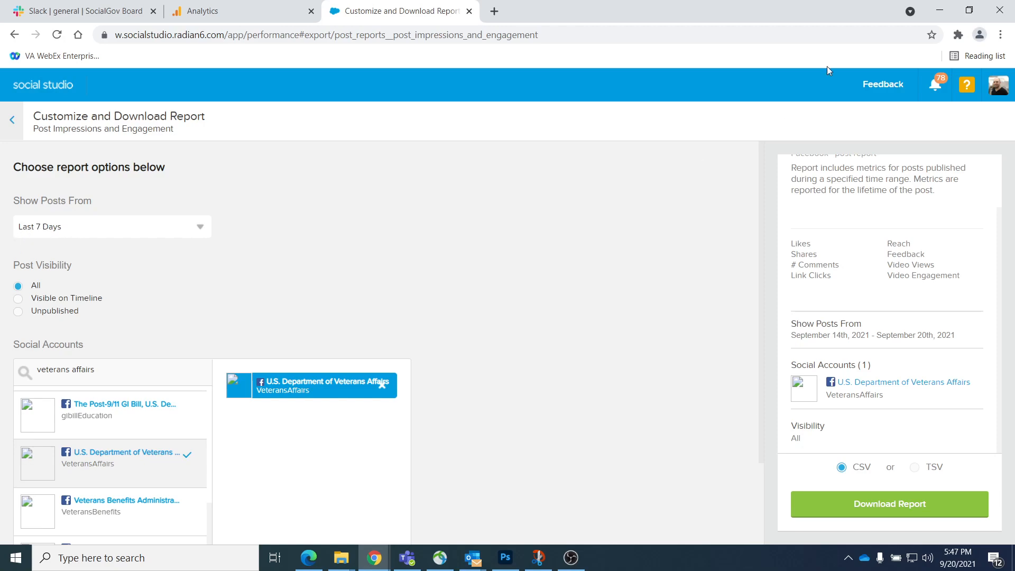
click(920, 93)
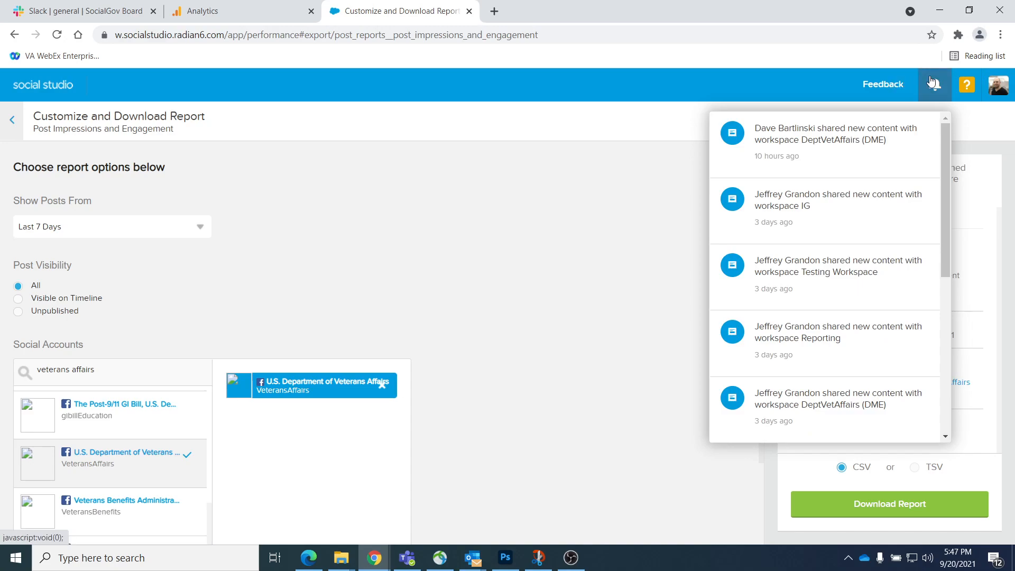
click(930, 83)
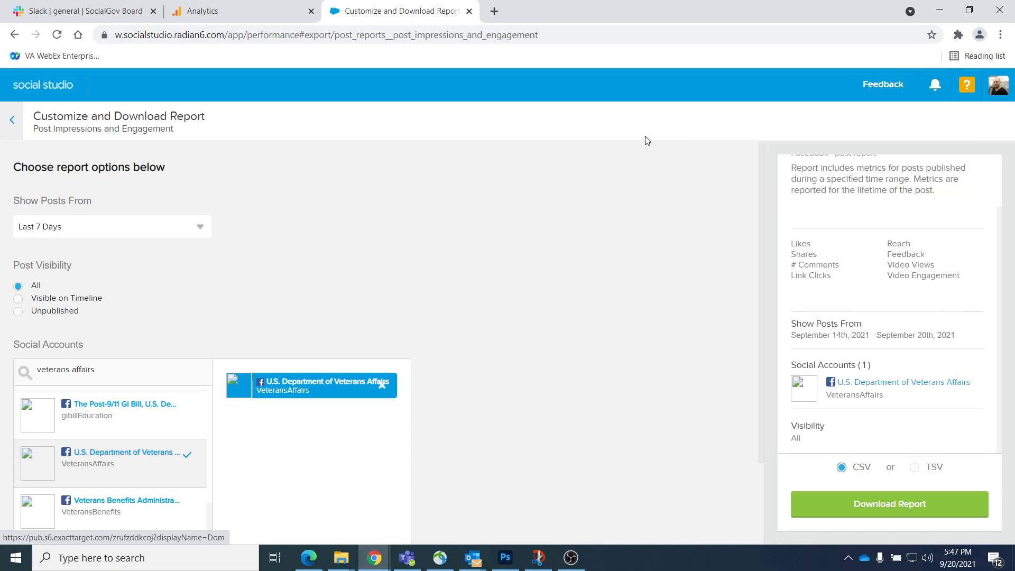
Step: Set the report to a custom date range starting June 23rd, 2021 and ending September 20th, 2021
click(119, 228)
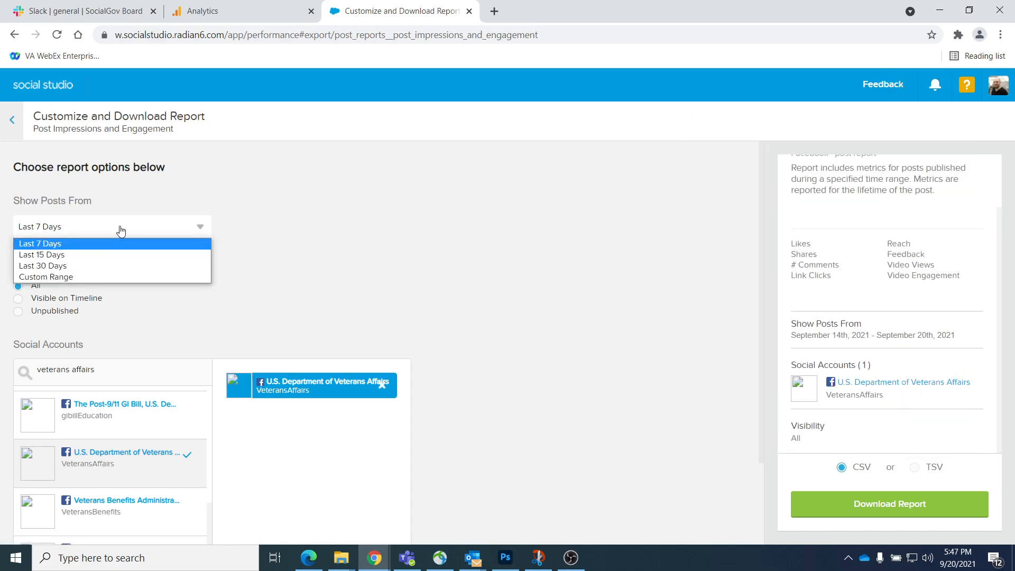
click(78, 277)
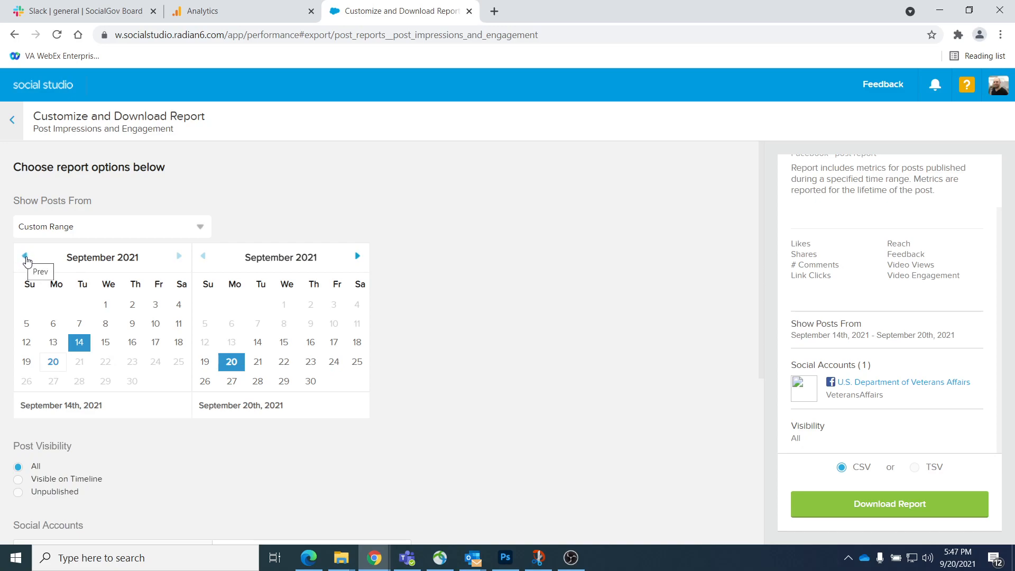
click(26, 257)
click(26, 257)
click(26, 257)
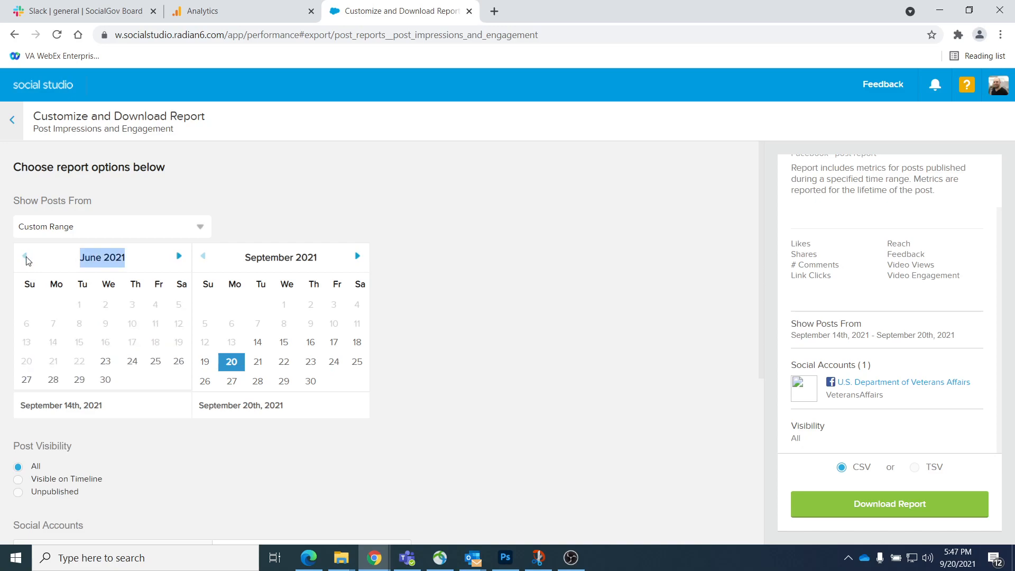
click(266, 223)
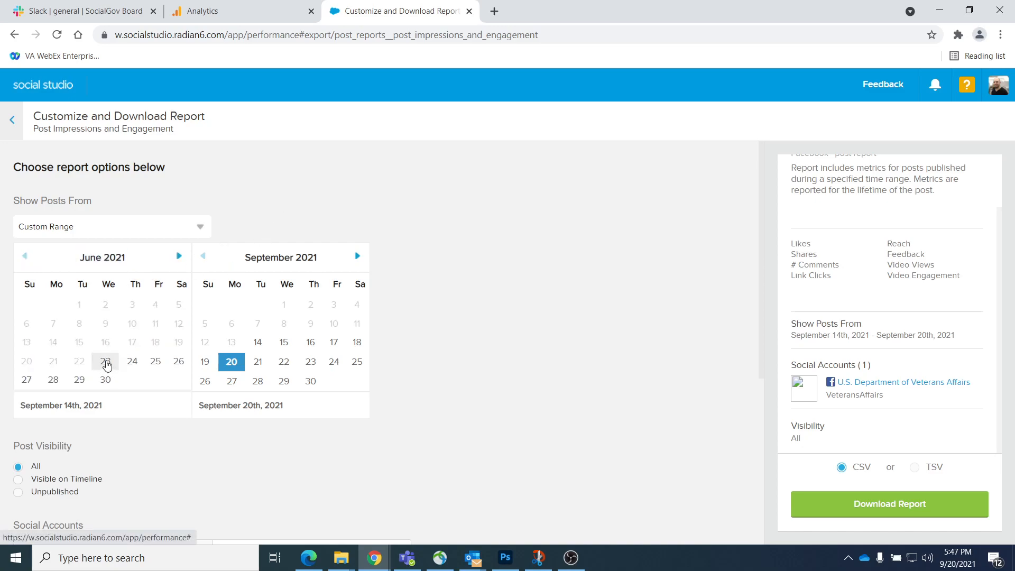
click(105, 362)
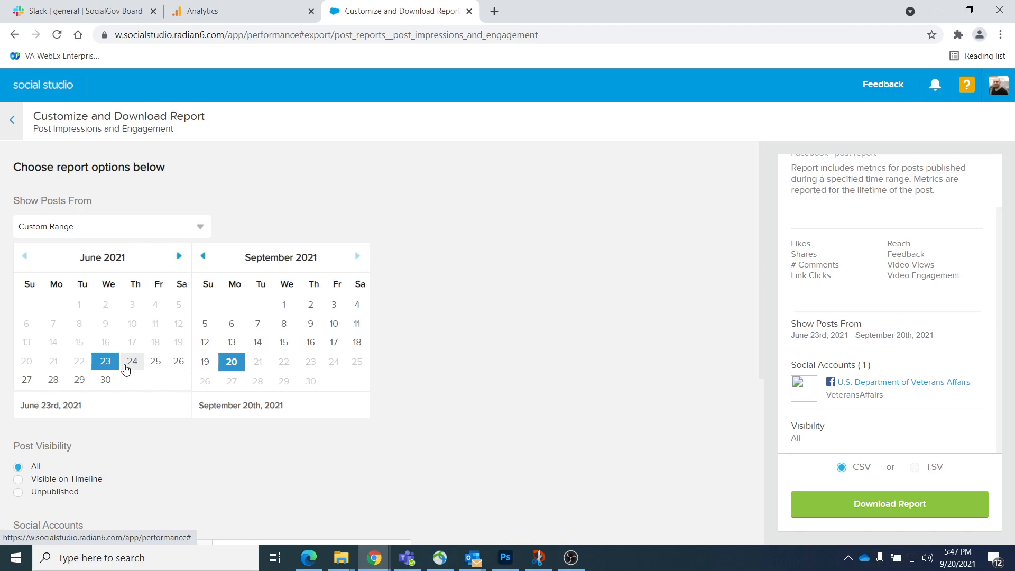
Step: Request the report download as CSV, dismiss the confirmation, and open the finished report from its notification
click(844, 500)
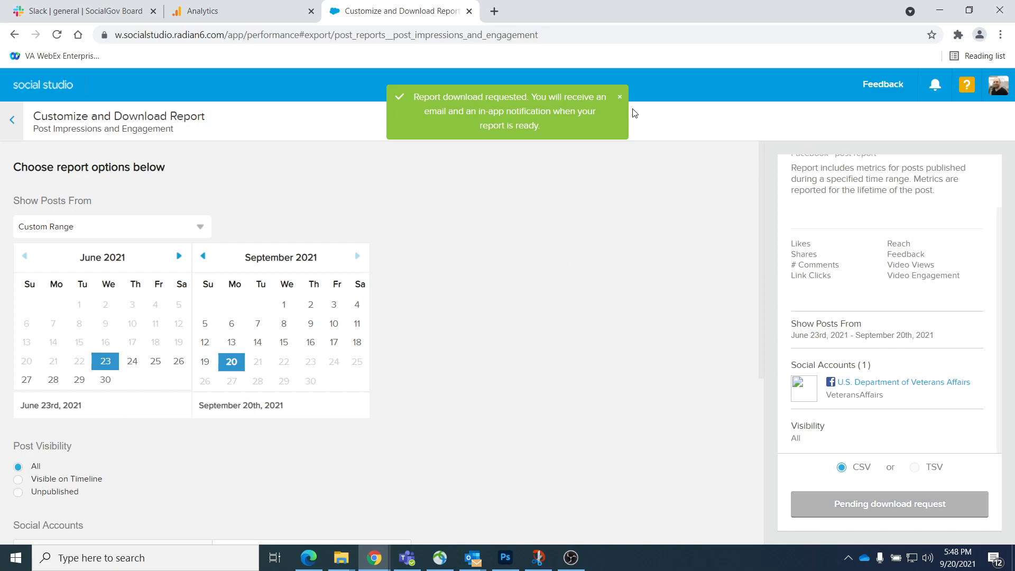
click(621, 99)
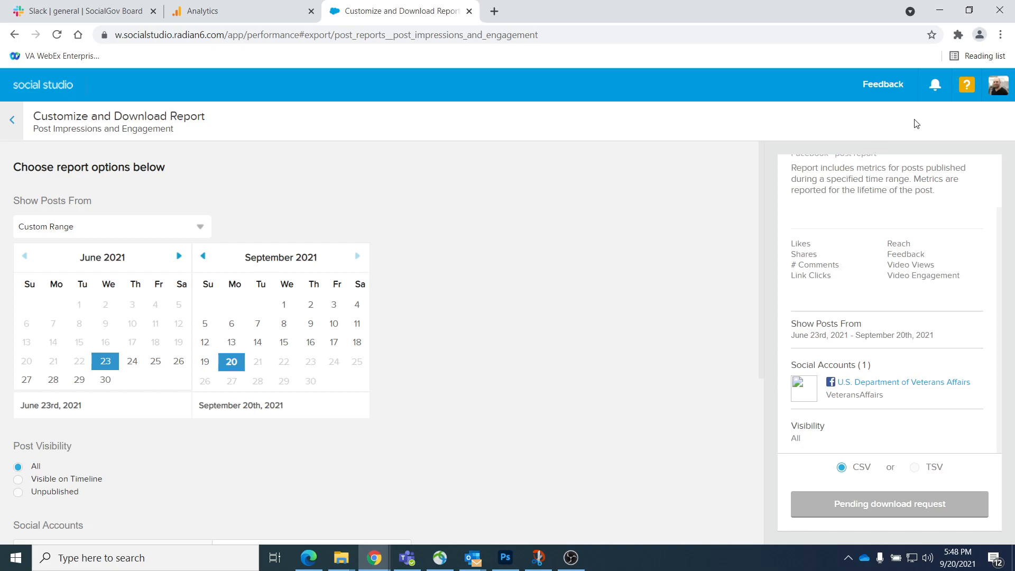
click(935, 95)
click(940, 98)
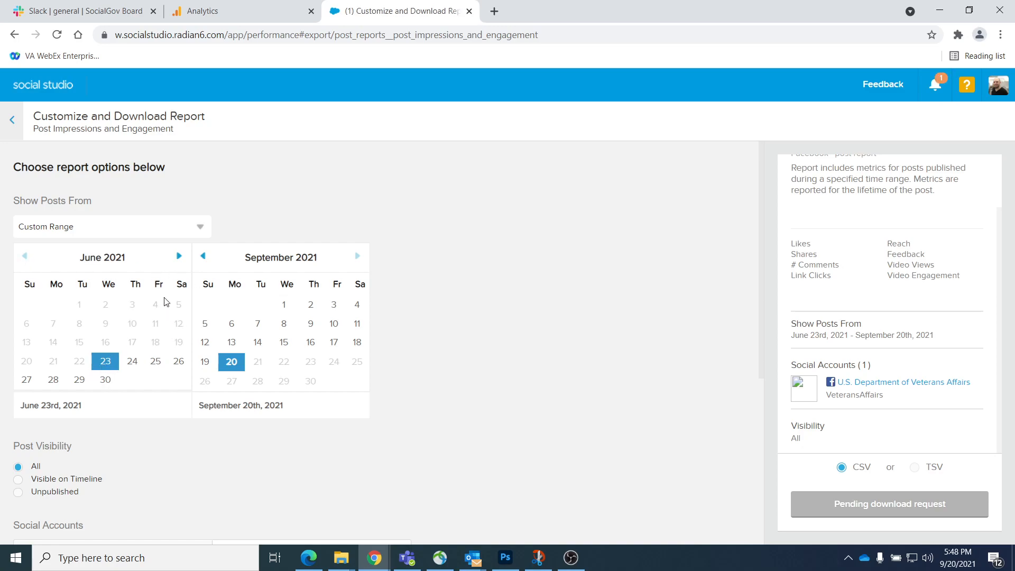
click(935, 85)
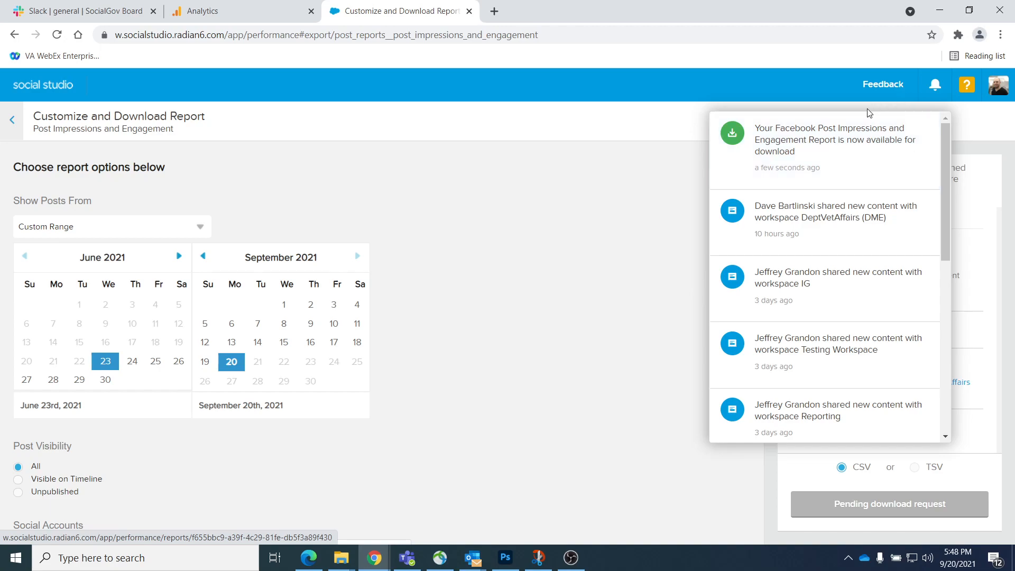
click(787, 154)
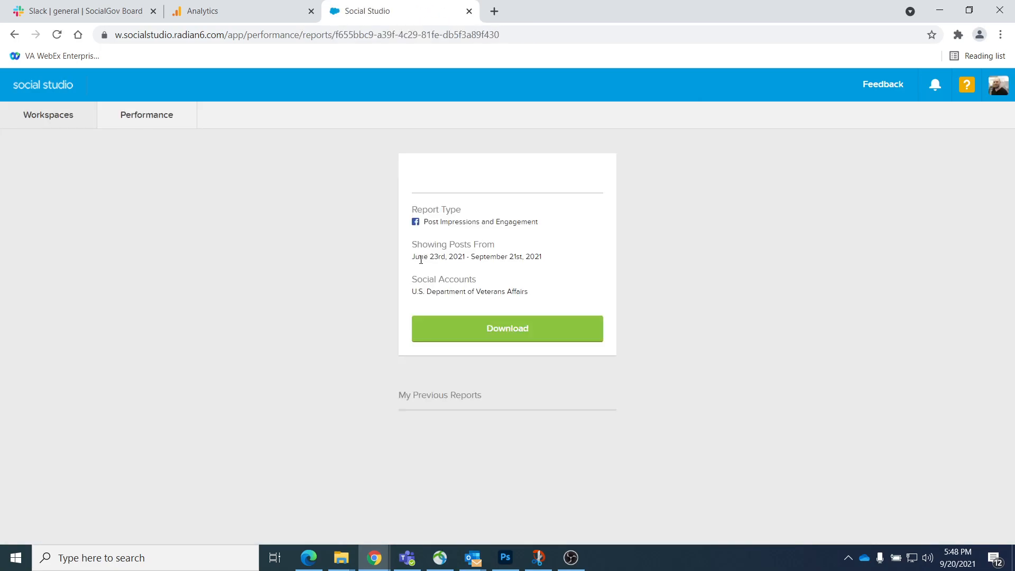
Step: Save the report in Downloads as Facebook_Post_Engagement_06232021_09202021 and open the downloaded CSV file in Excel
click(514, 390)
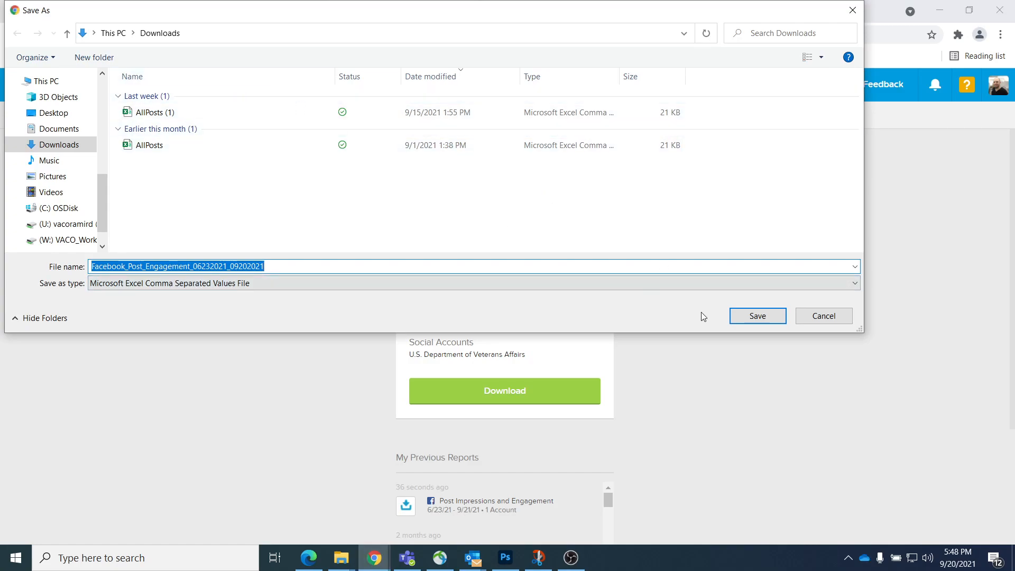
click(756, 317)
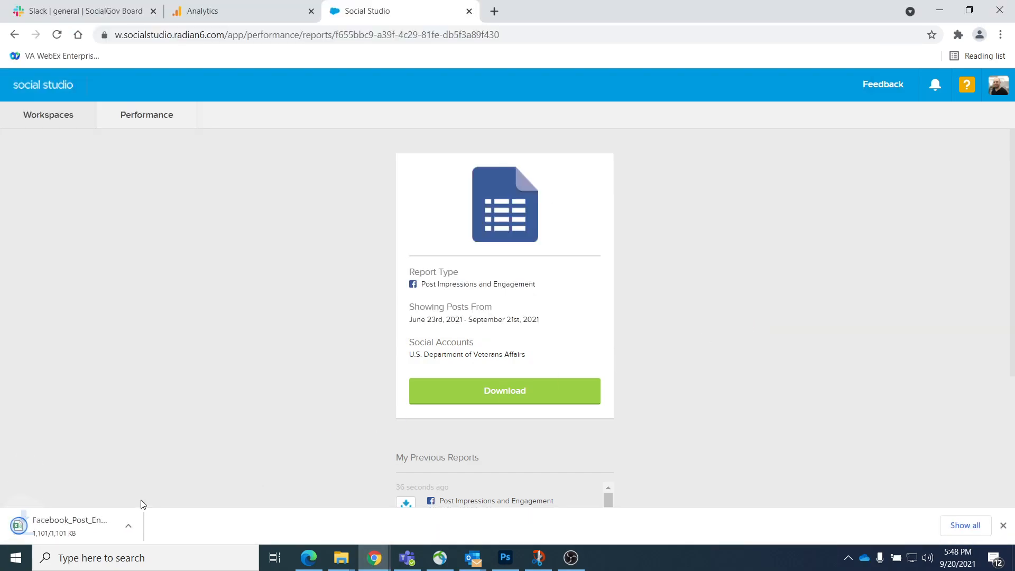
click(140, 526)
click(177, 479)
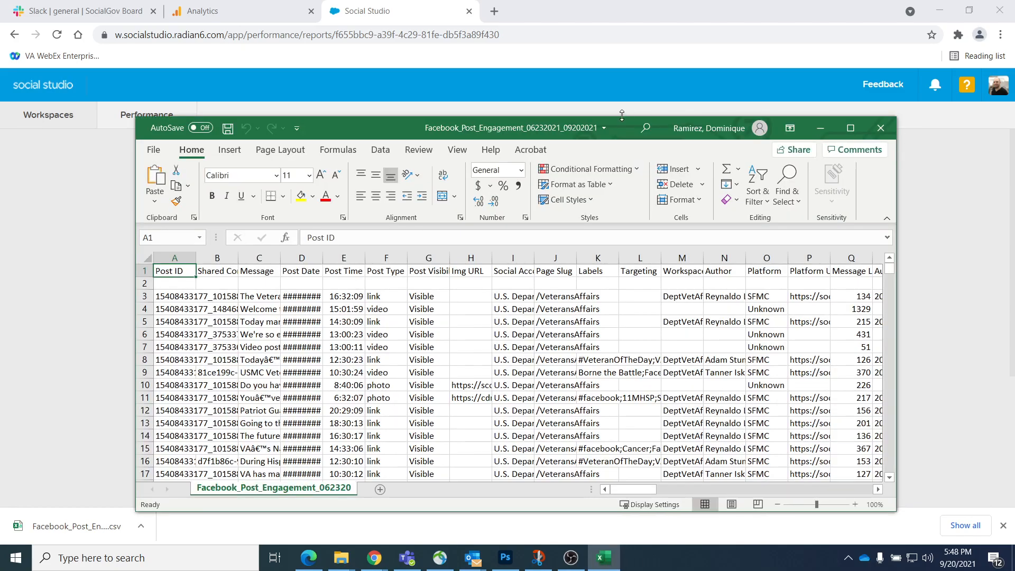
Step: Maximize the report workbook and look across its post detail columns as far as the Post Stories by Type: Likes heading
click(855, 127)
click(311, 168)
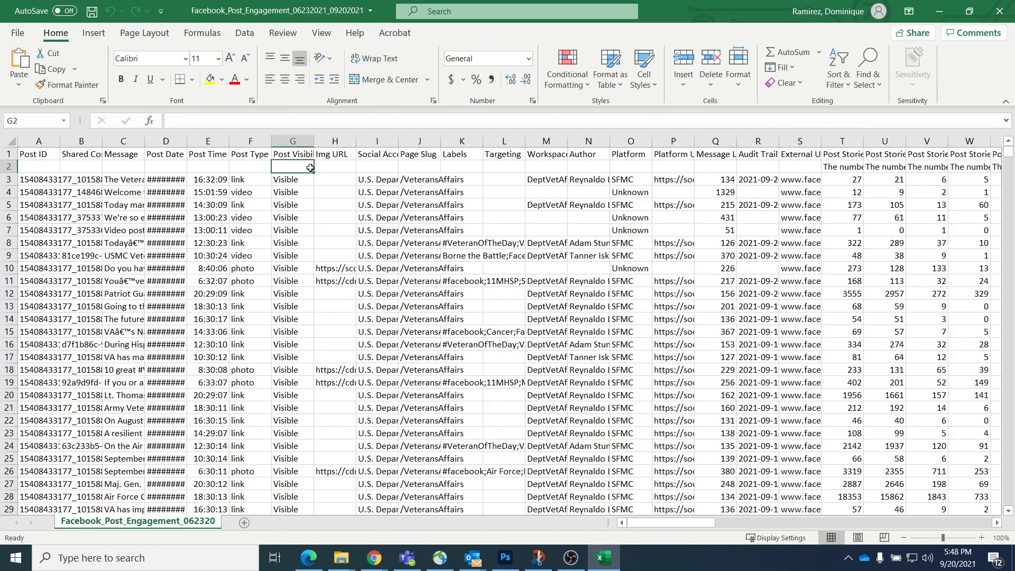
key(Right)
key(Right)
key(Right)
key(Right)
key(Right)
key(Right)
key(Right)
key(Right)
key(Right)
key(Right)
key(Right)
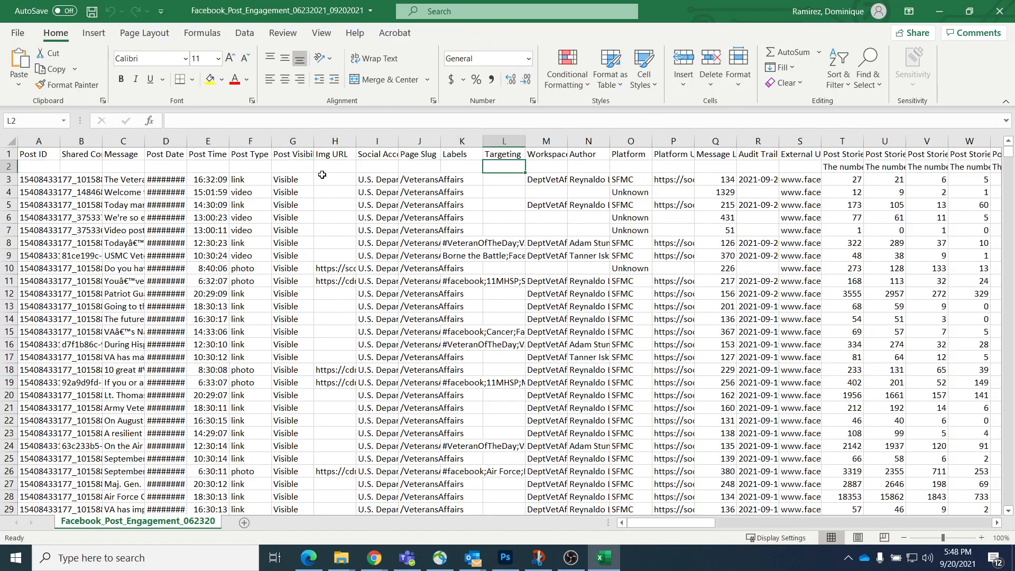
key(Right)
key(Right)
key(Up)
key(Right)
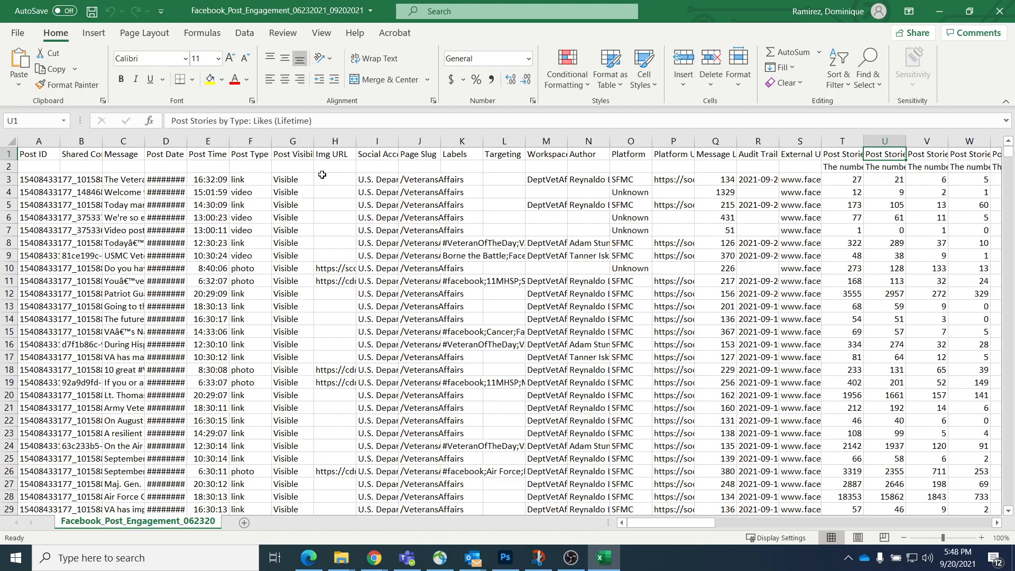
Step: Read the row 1 headings from the post stories metrics through Likes, Shares, Comments and Interaction Rate (Lifetime)
key(Right)
key(Right)
key(Right)
key(Right)
key(Right)
key(Right)
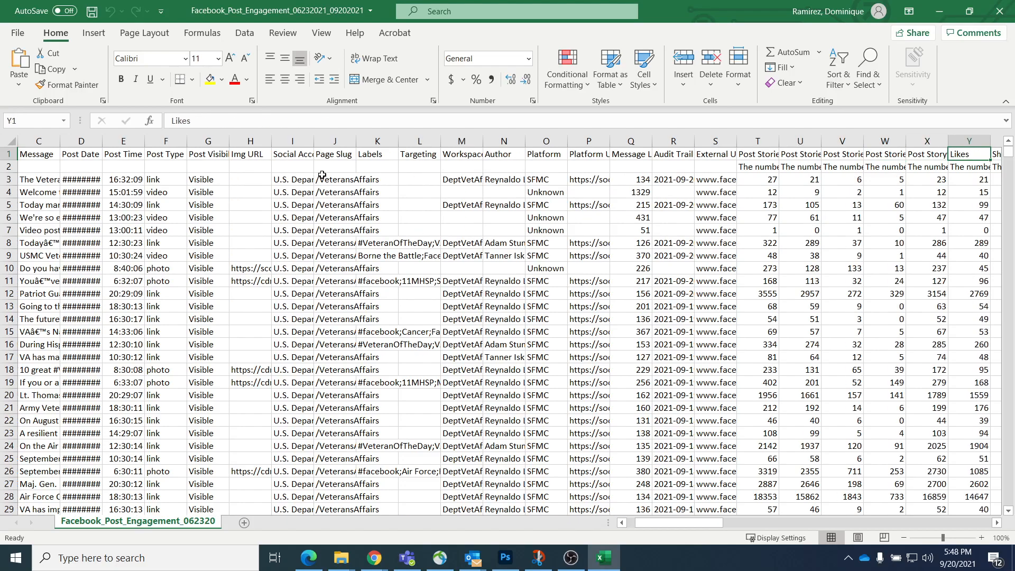
key(Left)
key(Left)
key(Left)
key(Right)
key(Right)
key(Right)
key(Right)
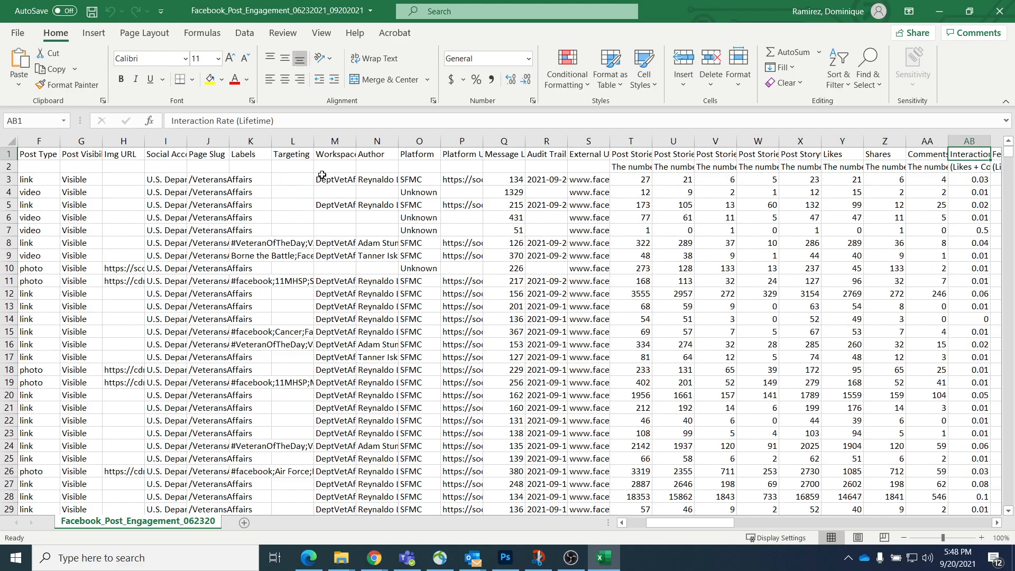
Step: Read the row 1 headings of the Post Consumptions metrics, going back to Interaction Rate (Lifetime) for comparison
key(Right)
key(Right)
key(Right)
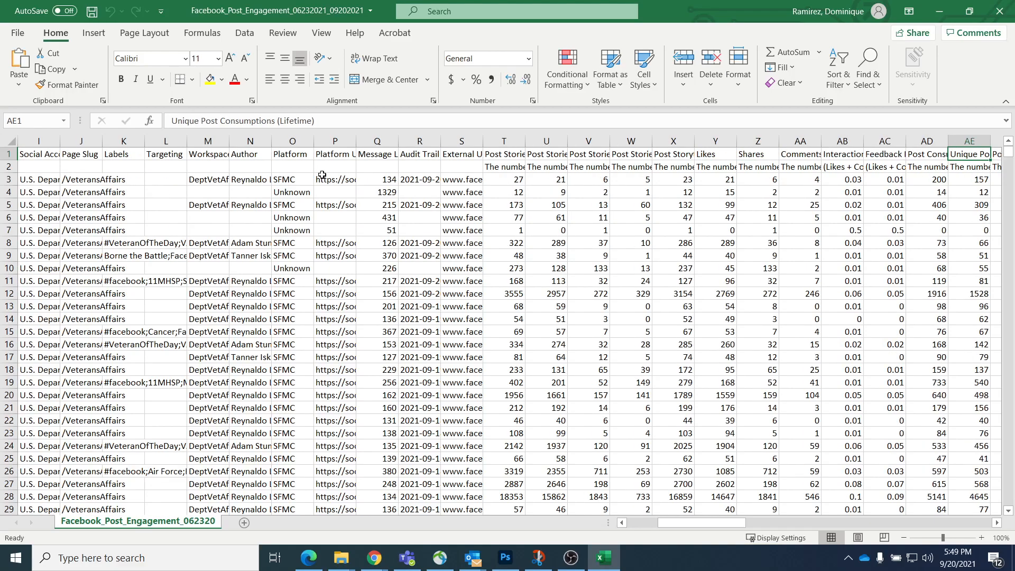
key(Right)
key(Right)
key(Right)
key(Left)
key(Left)
key(Left)
key(Left)
key(Left)
key(Left)
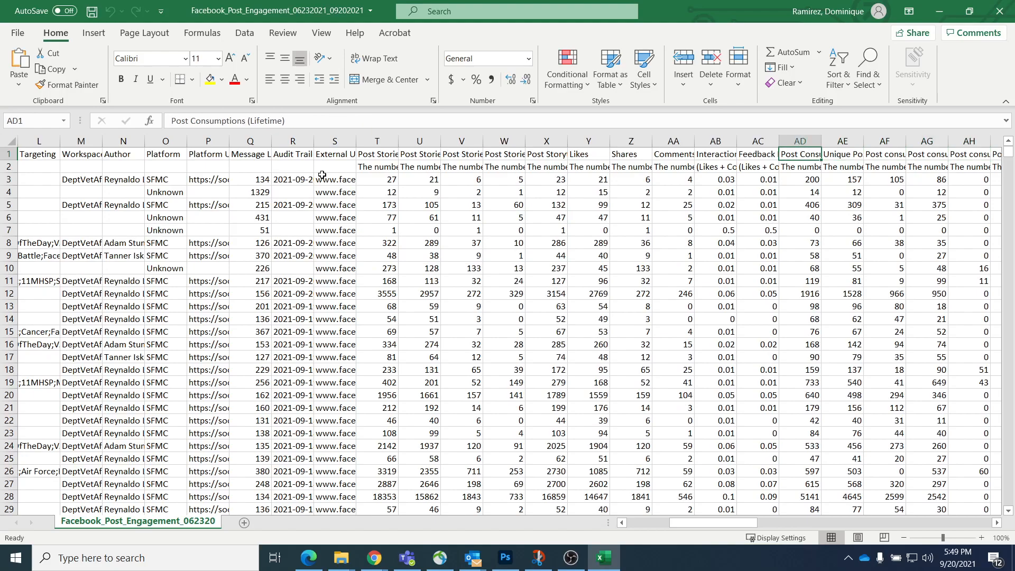
key(Left)
key(Left)
key(Left)
key(Right)
key(Right)
key(Right)
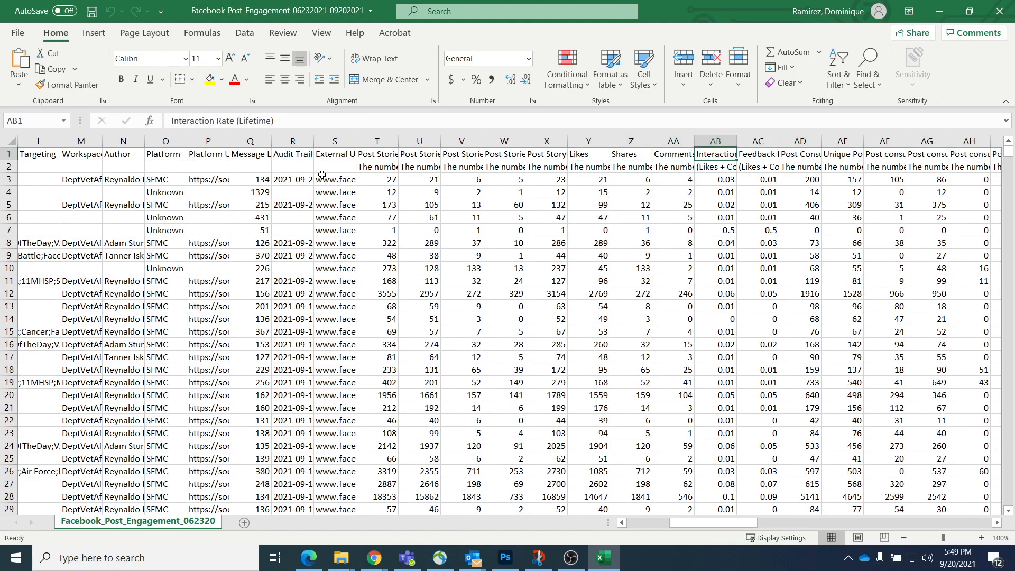
Step: Read the row 1 headings from Feedback through link clicks and Engaged Users to Uniques Negative Feedback (Lifetime)
key(Right)
key(Right)
key(Right)
key(Right)
key(Right)
key(Right)
key(Right)
key(Right)
key(Right)
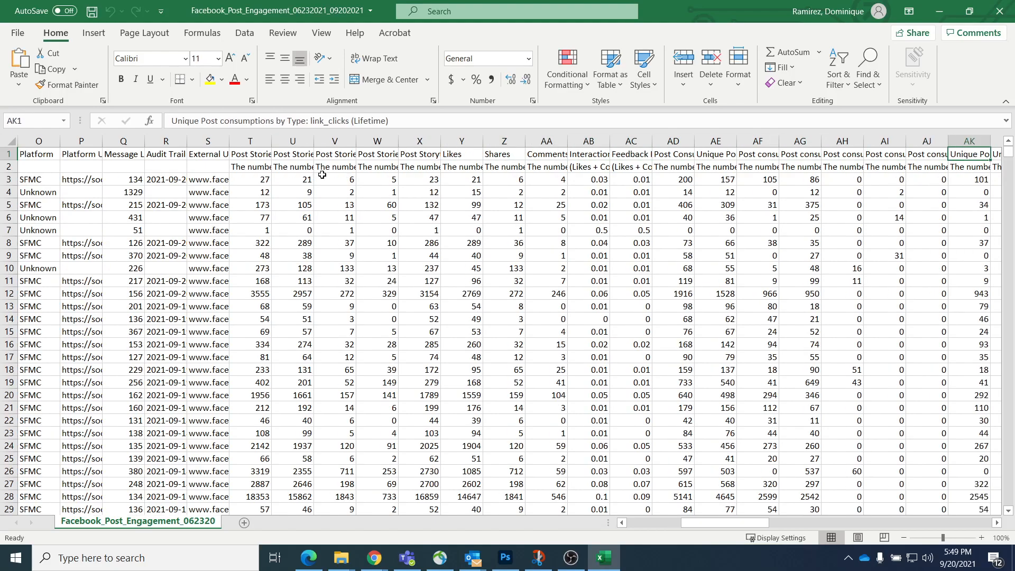
key(Right)
key(Right)
key(Right)
key(Right)
key(Right)
key(Right)
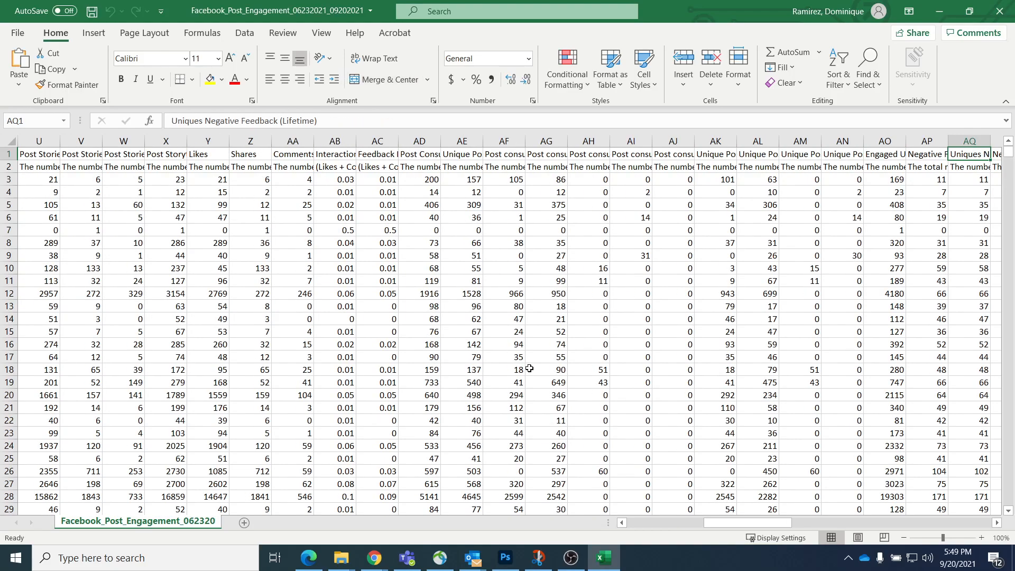
Step: Look along row 16 through the negative feedback, reach and impressions columns and back
click(498, 344)
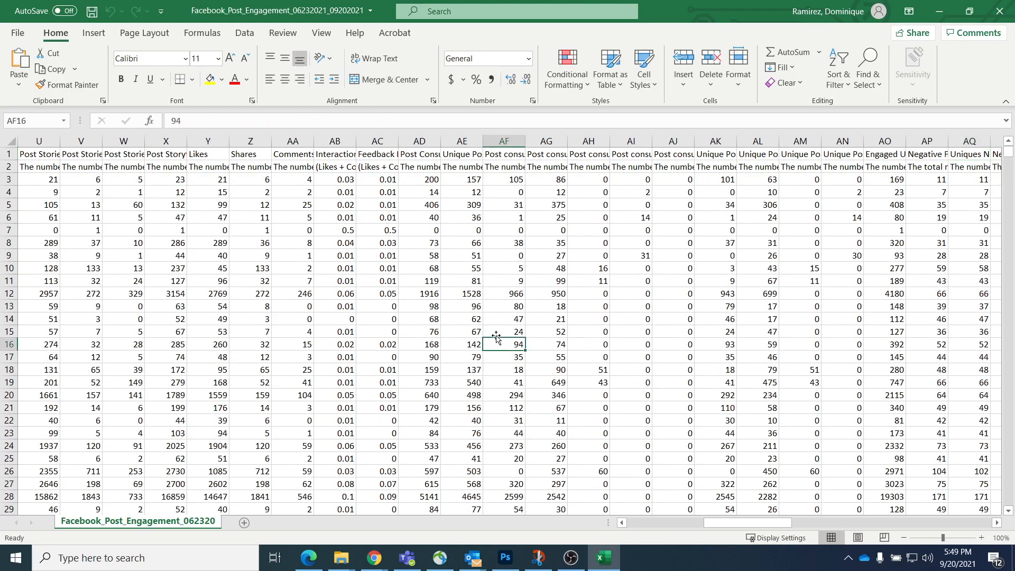
key(Right)
key(Right)
key(Right)
key(Right)
key(Right)
key(Right)
key(Right)
key(Right)
key(Right)
key(Right)
key(Right)
key(Right)
key(Right)
key(Right)
key(Right)
key(Right)
key(Right)
key(Right)
key(Right)
key(Right)
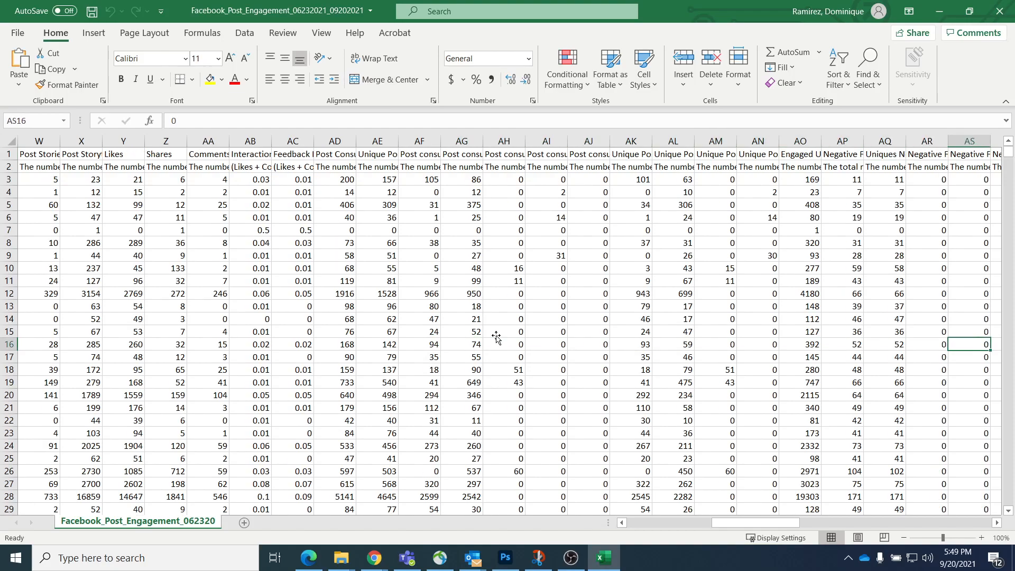
key(Left)
key(Left)
key(Left)
key(Left)
key(Left)
key(Left)
key(Left)
key(Left)
key(Left)
key(Left)
key(Left)
key(Left)
key(Left)
key(Left)
key(Left)
key(Left)
key(Left)
key(Left)
key(Left)
key(Left)
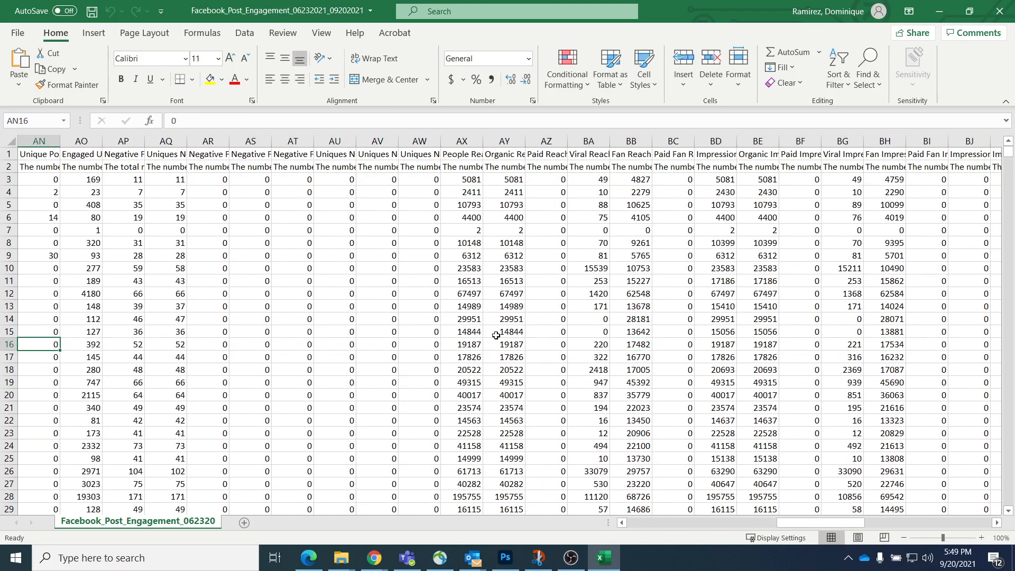
Step: Examine the report's post rows down to the last row of data
key(ctrl+Down)
key(Down)
key(Down)
key(Down)
key(Down)
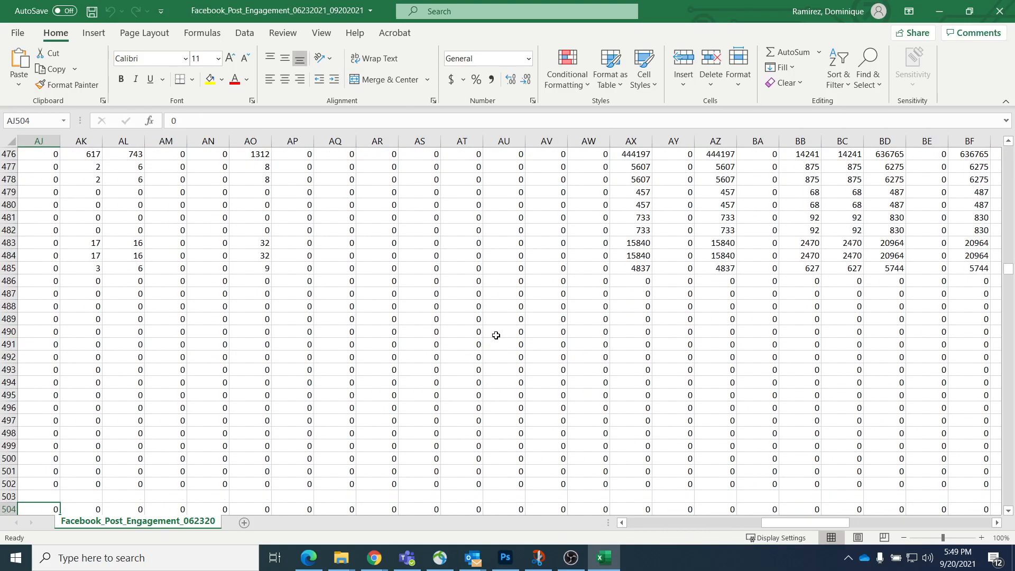
key(ctrl+Down)
key(ctrl+Down)
key(ctrl+Down)
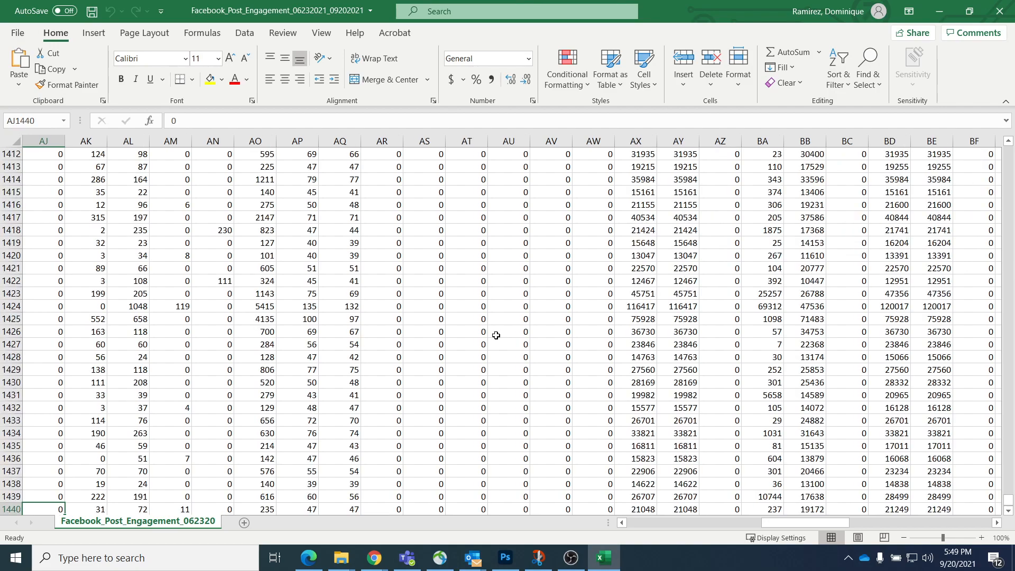
key(ctrl+Down)
key(ctrl+Up)
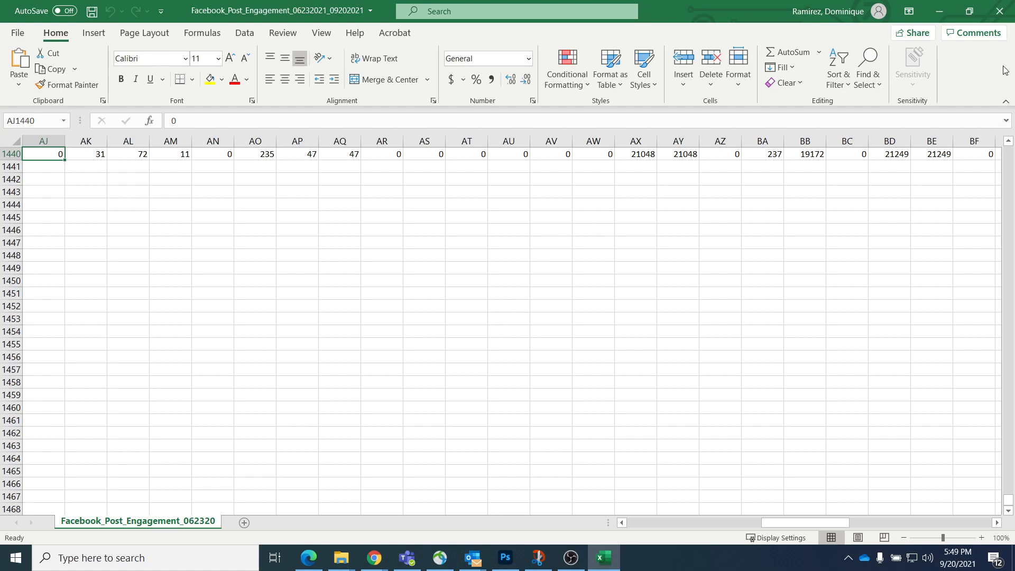
Step: Return to the Engaged Users heading in row 1 and close the report workbook
scroll(376, 324, up, 20)
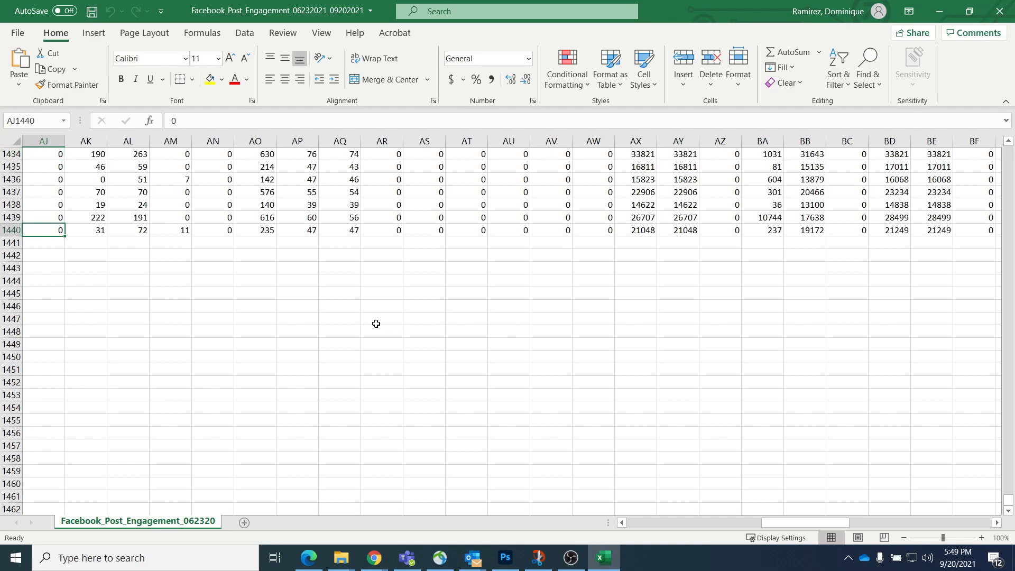
scroll(278, 343, up, 20)
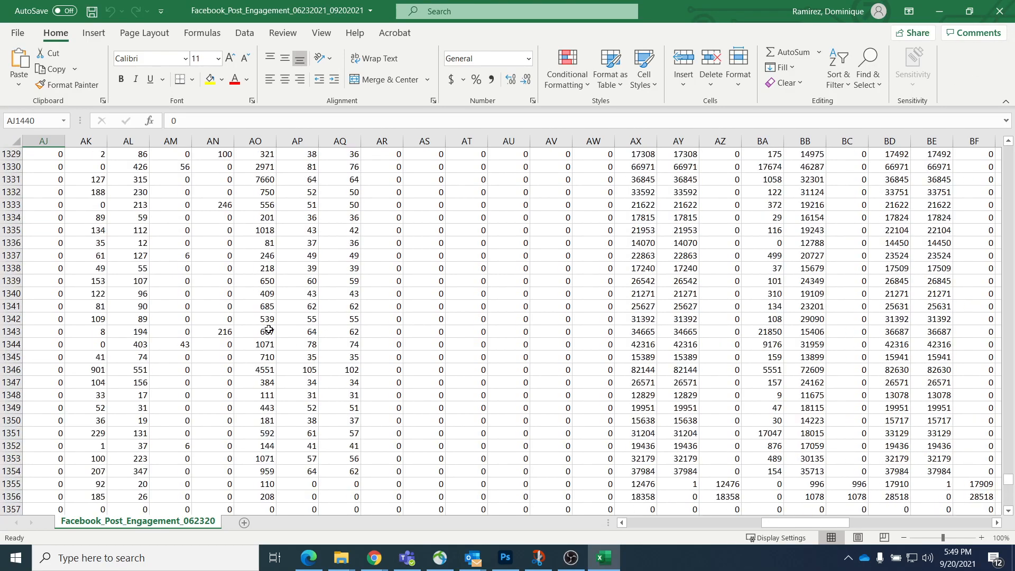
click(268, 331)
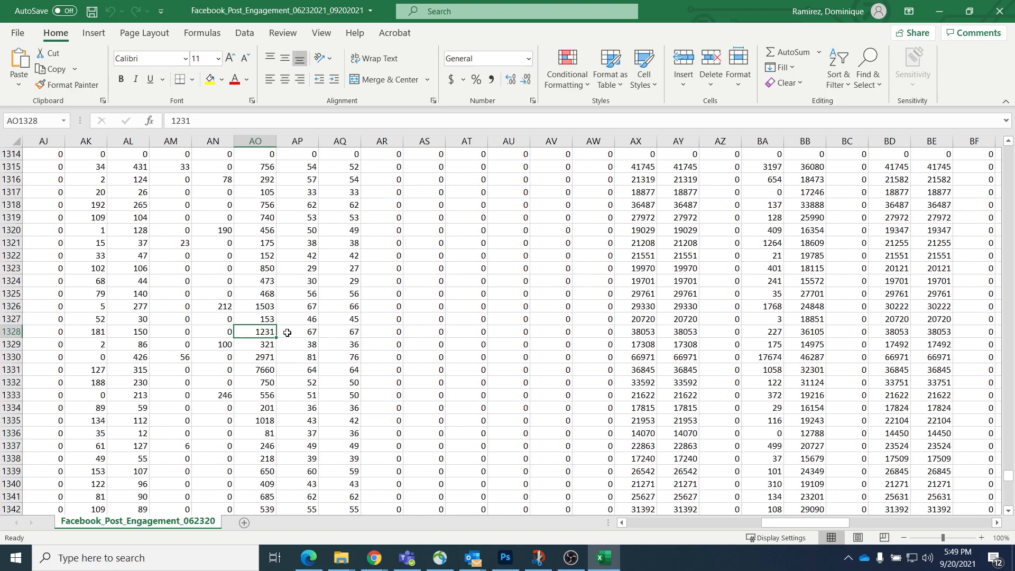
key(ctrl+Up)
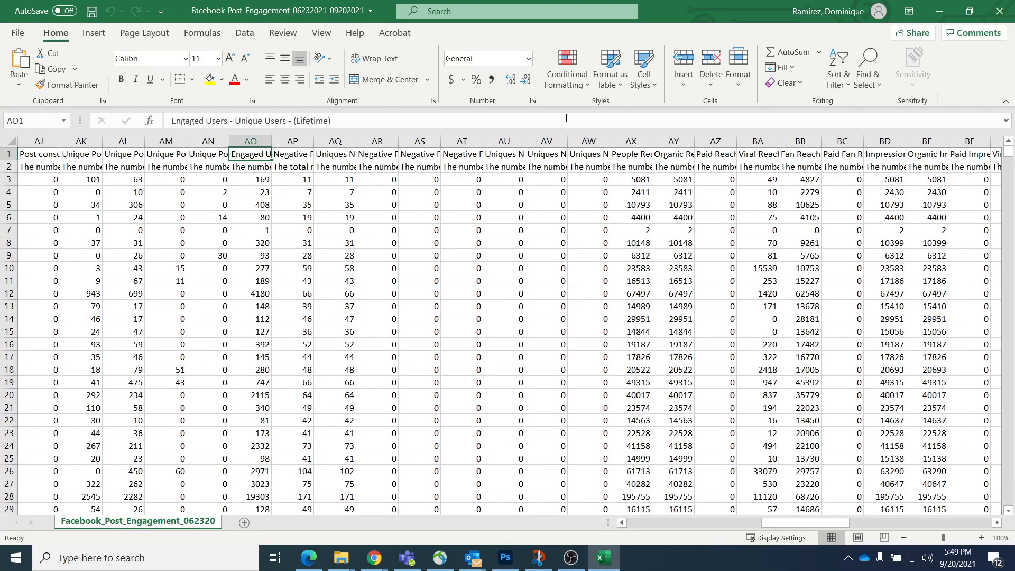
click(999, 13)
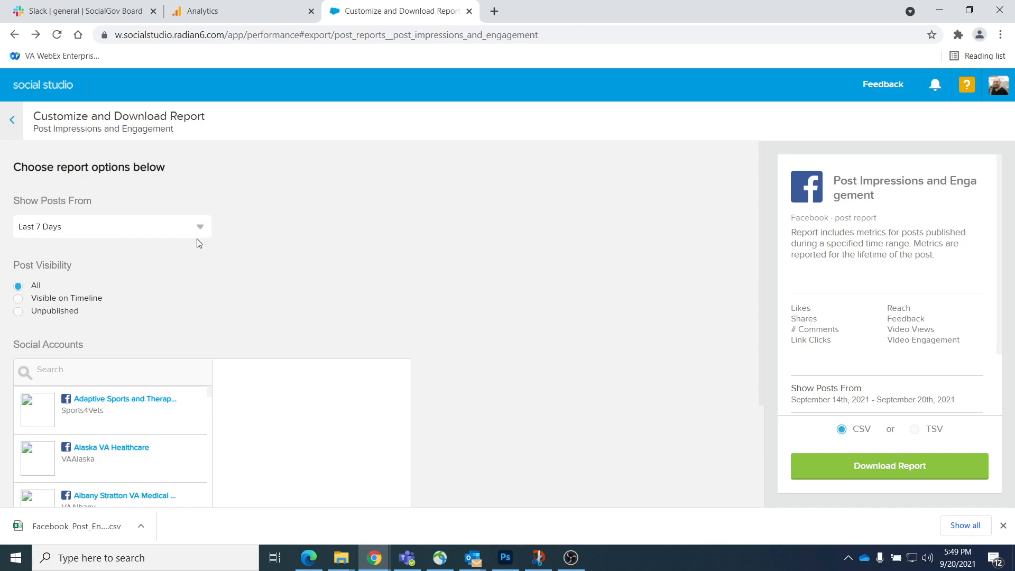
Step: Set the report to a custom date range starting June 23rd, 2021, keeping September 20th, 2021 as the end
click(201, 232)
click(121, 279)
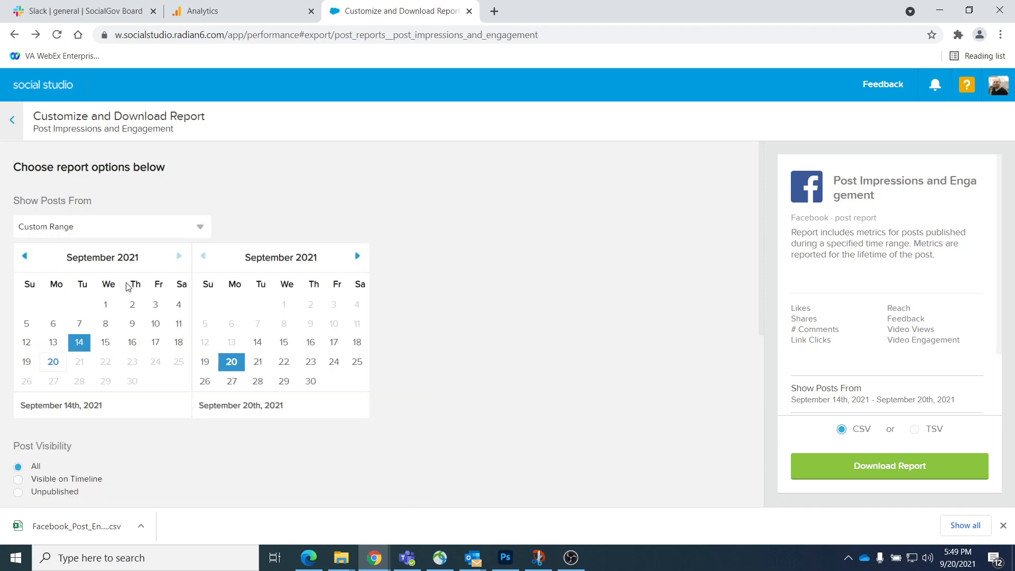
click(25, 257)
click(24, 257)
click(25, 256)
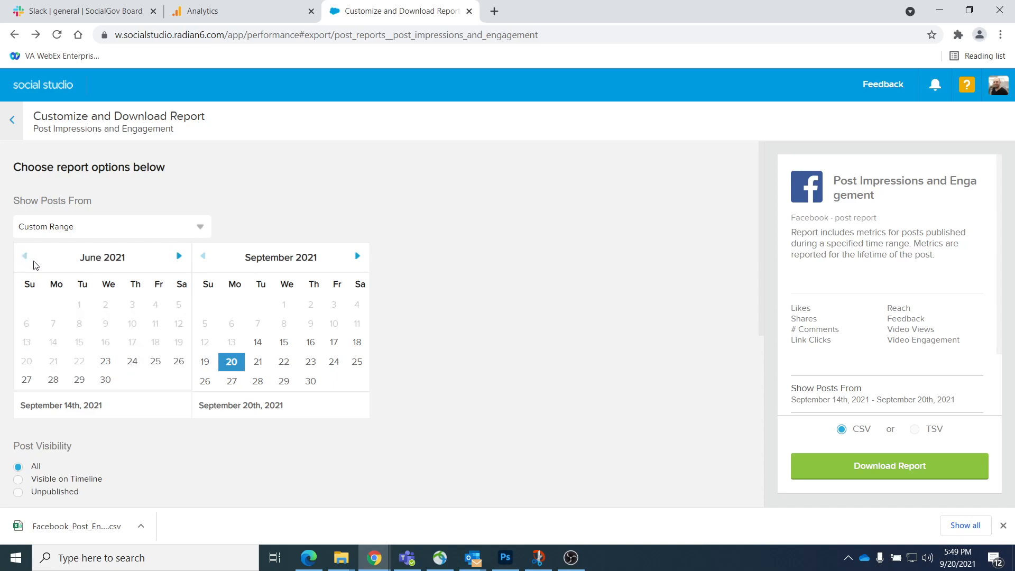
click(104, 364)
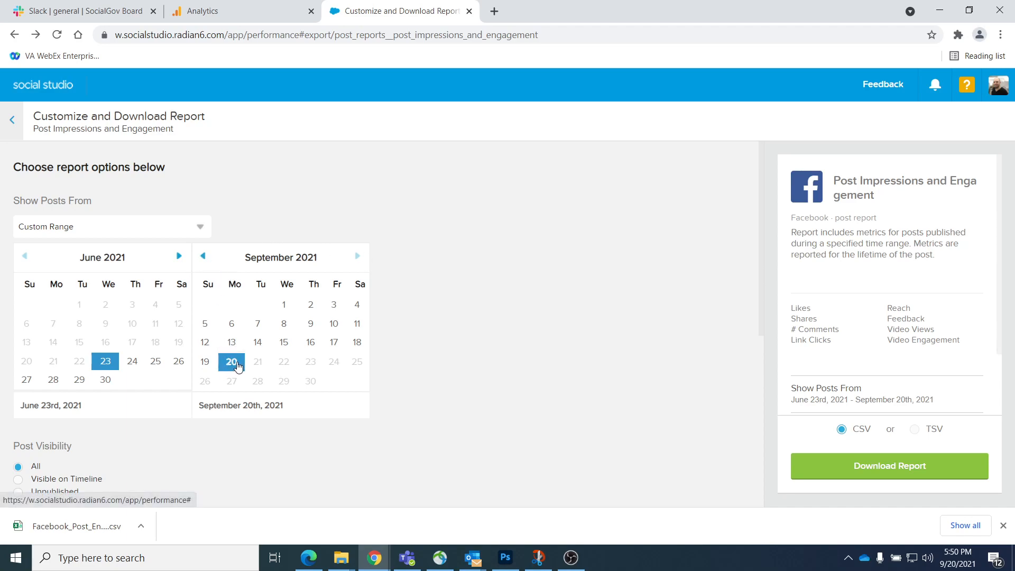
Step: Shift the report range back one period, with June 23rd, 2021 as the end date and March 26th, 2021 as the start date
triple_click(204, 257)
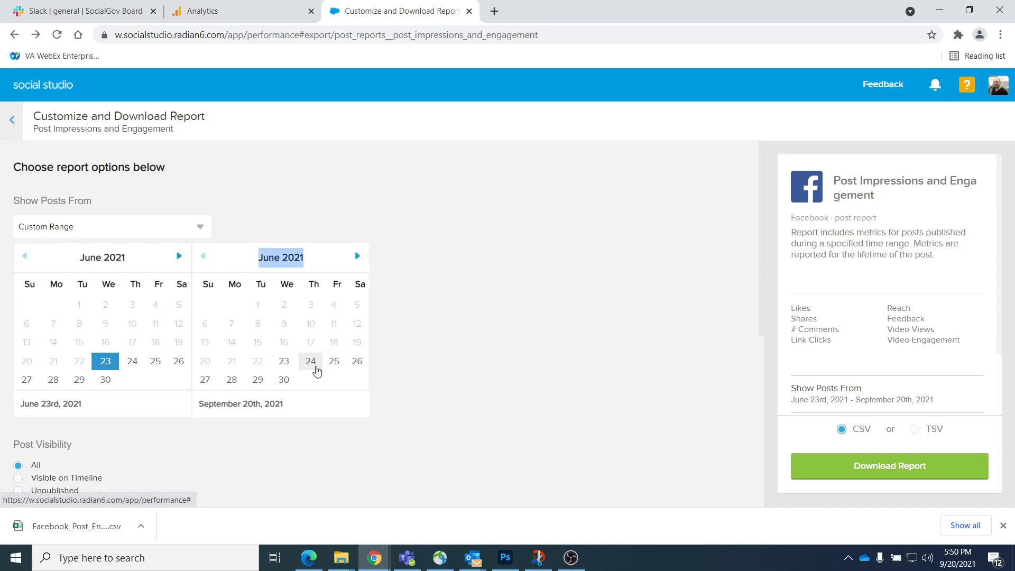
click(284, 363)
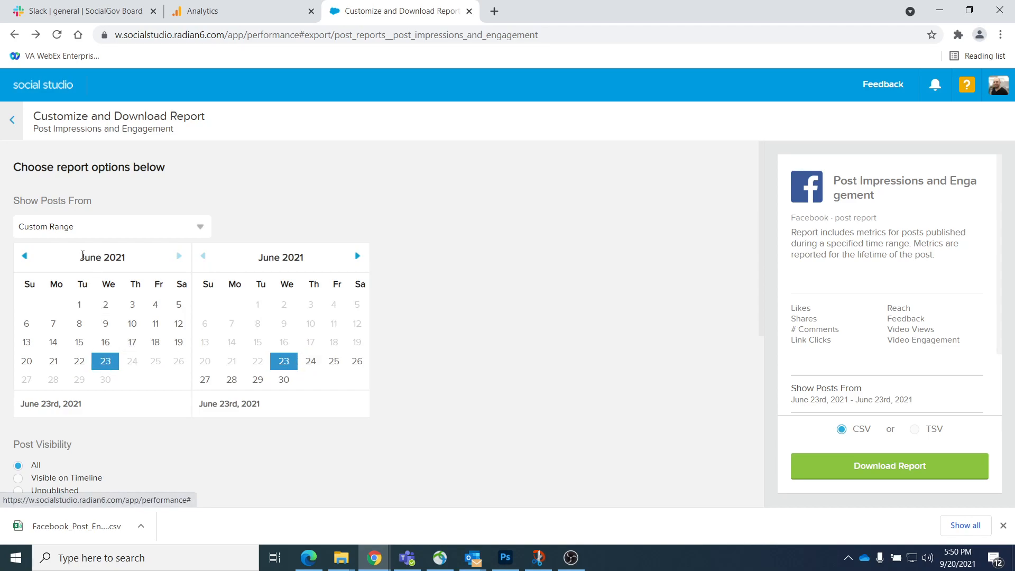
click(26, 256)
click(28, 258)
click(27, 257)
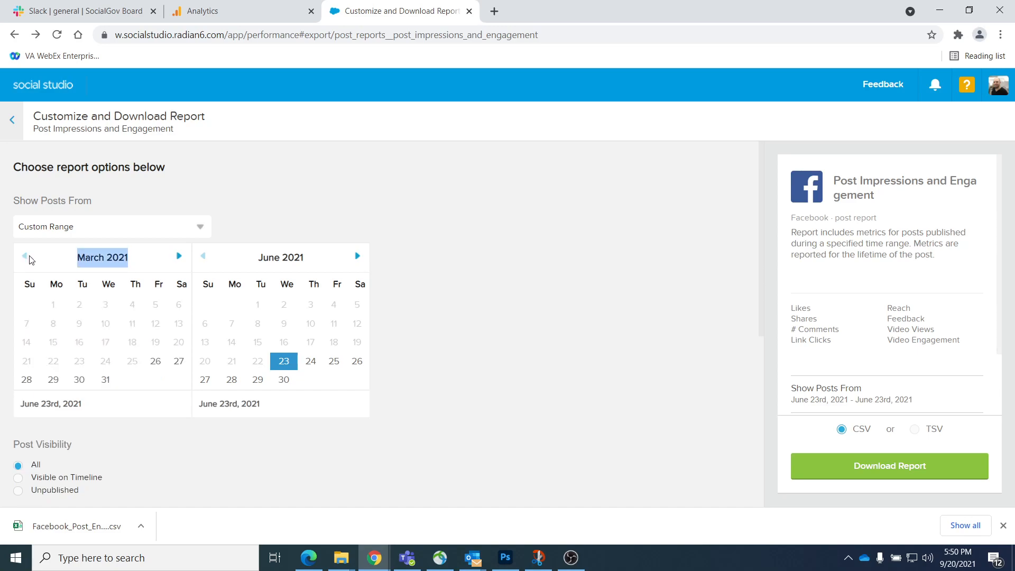
click(152, 363)
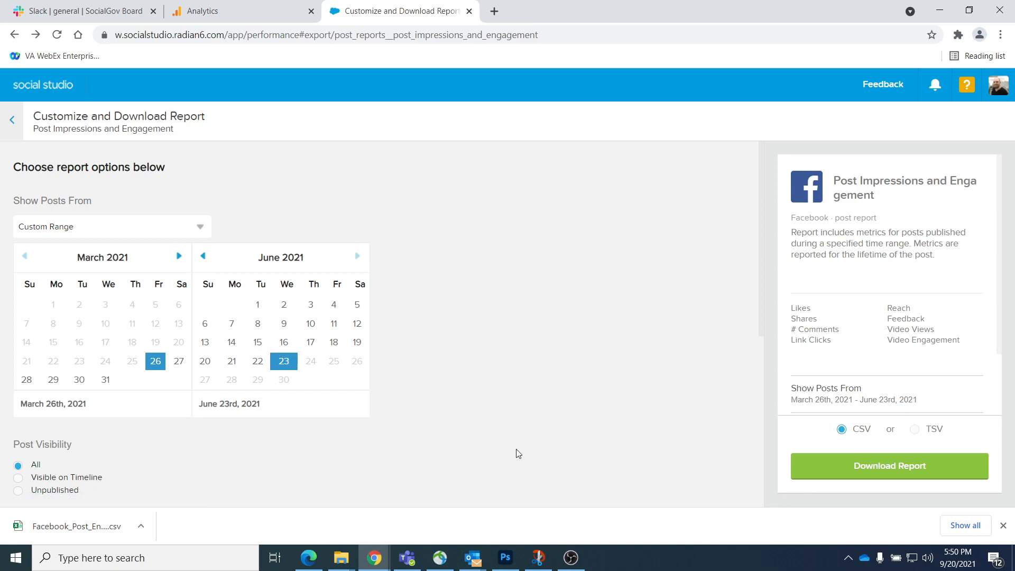
Step: Shift the report range back again, with March 26th, 2021 as the end date and December 27th, 2020 as the start date
double_click(202, 257)
click(202, 257)
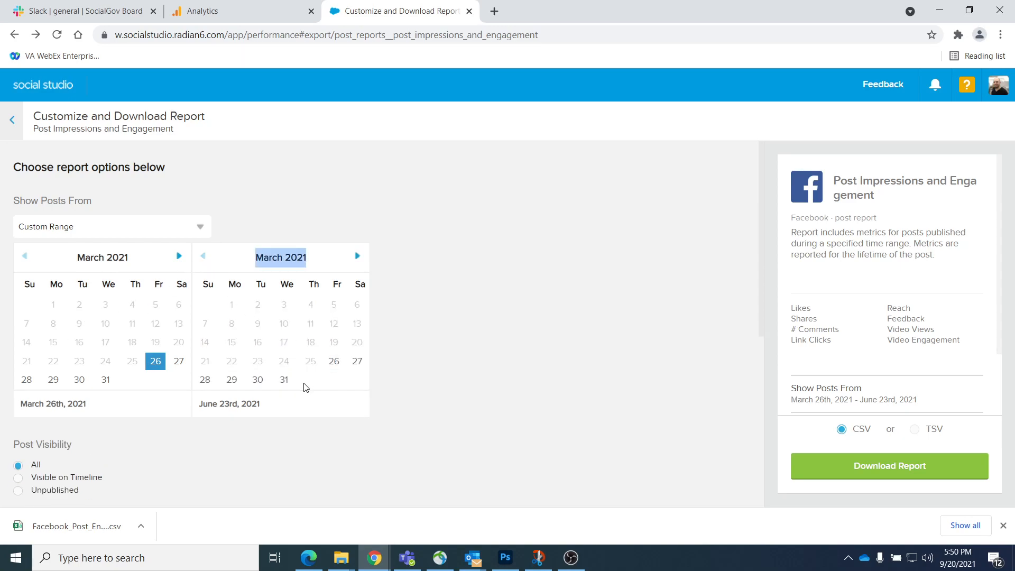
click(335, 364)
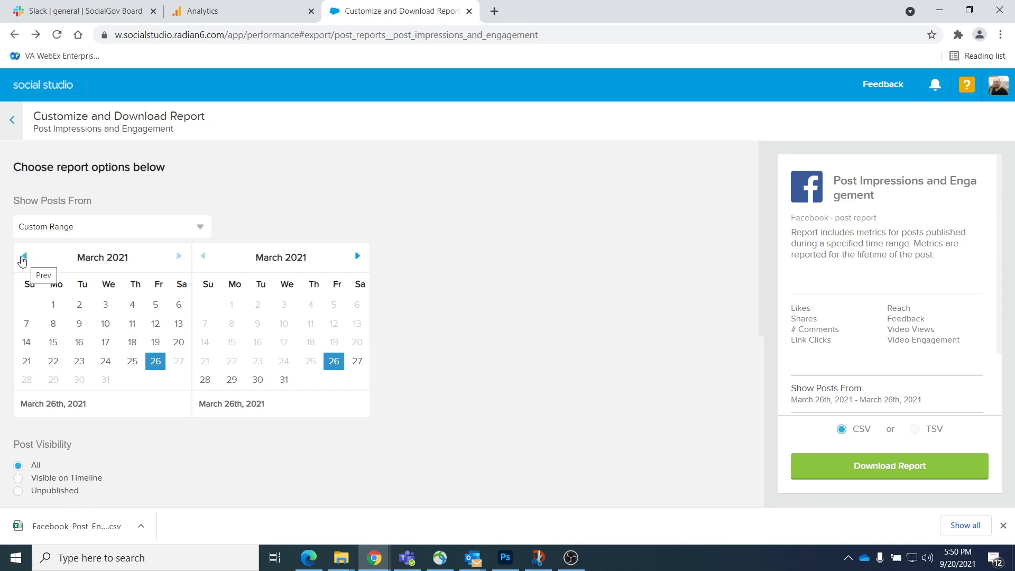
click(23, 256)
double_click(23, 256)
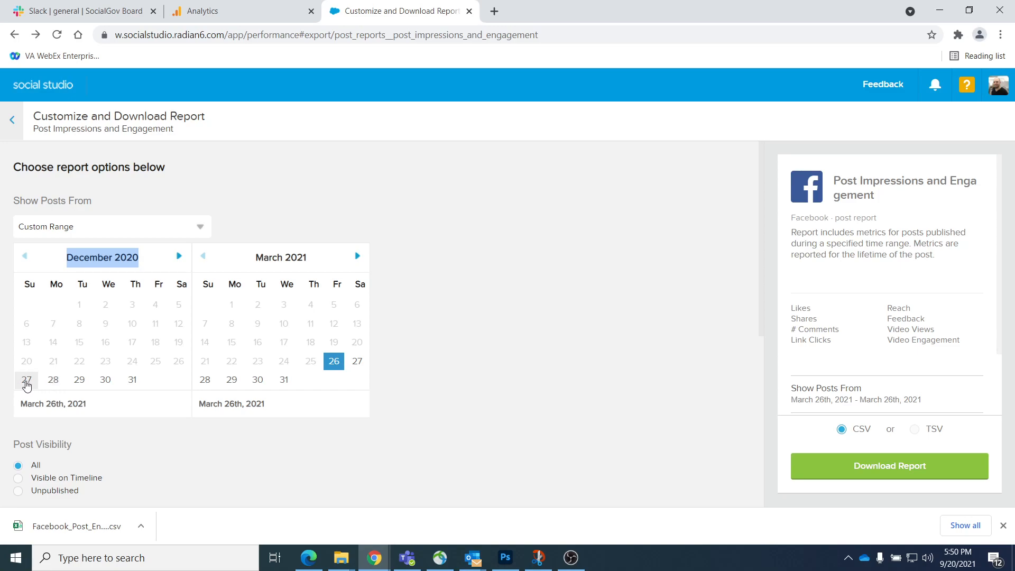
click(26, 378)
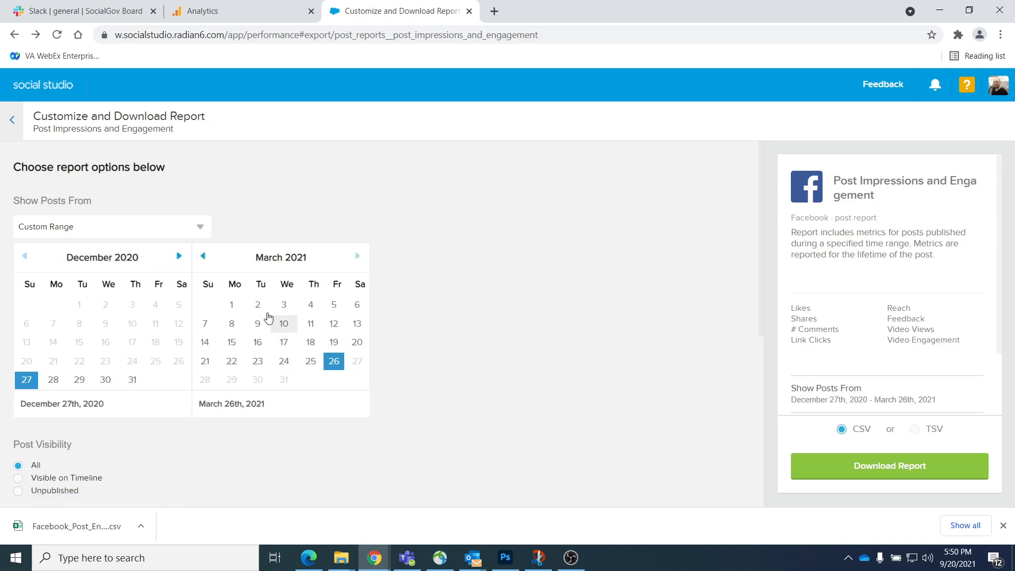
Step: Shift the report range back one period, with December 27th, 2020 as the end date and September 30th, 2020 as the start date
click(204, 256)
double_click(203, 256)
click(204, 257)
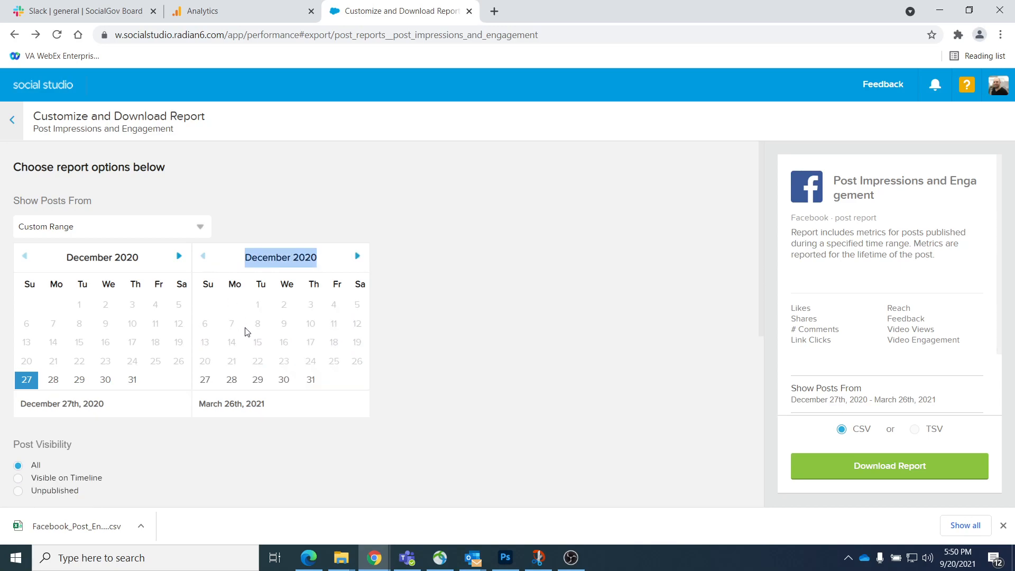
click(204, 380)
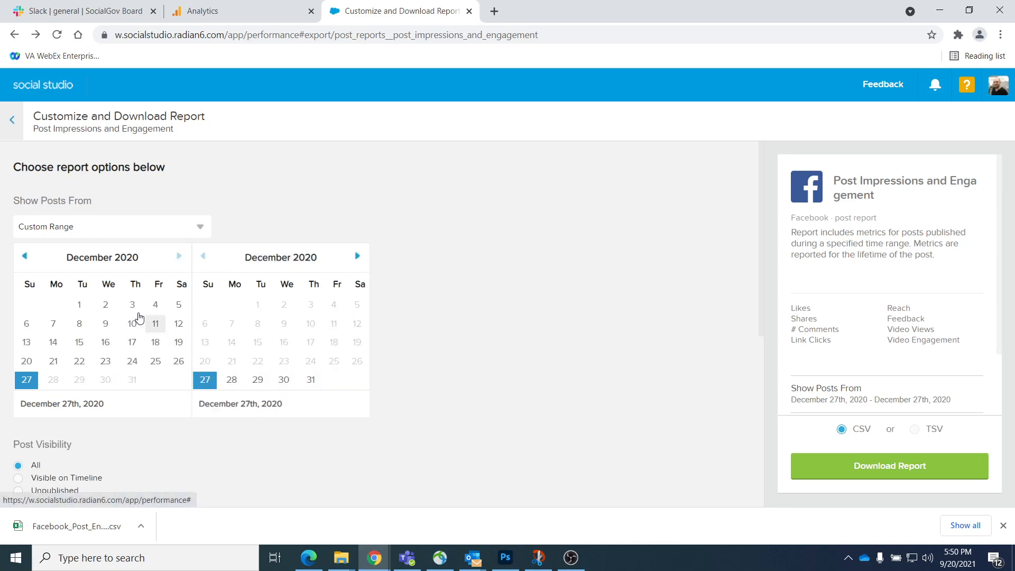
click(24, 257)
click(25, 257)
click(24, 257)
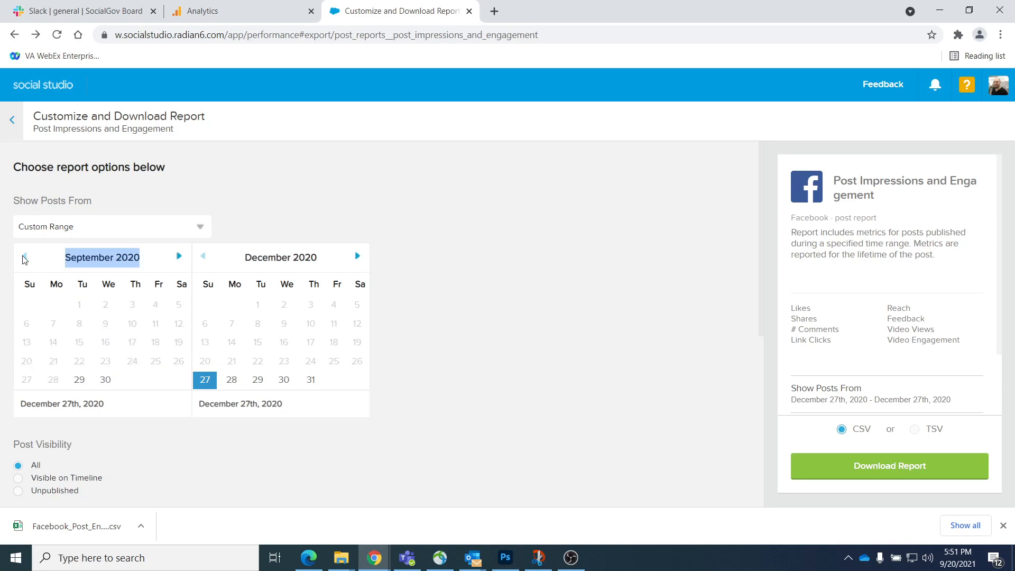
click(108, 385)
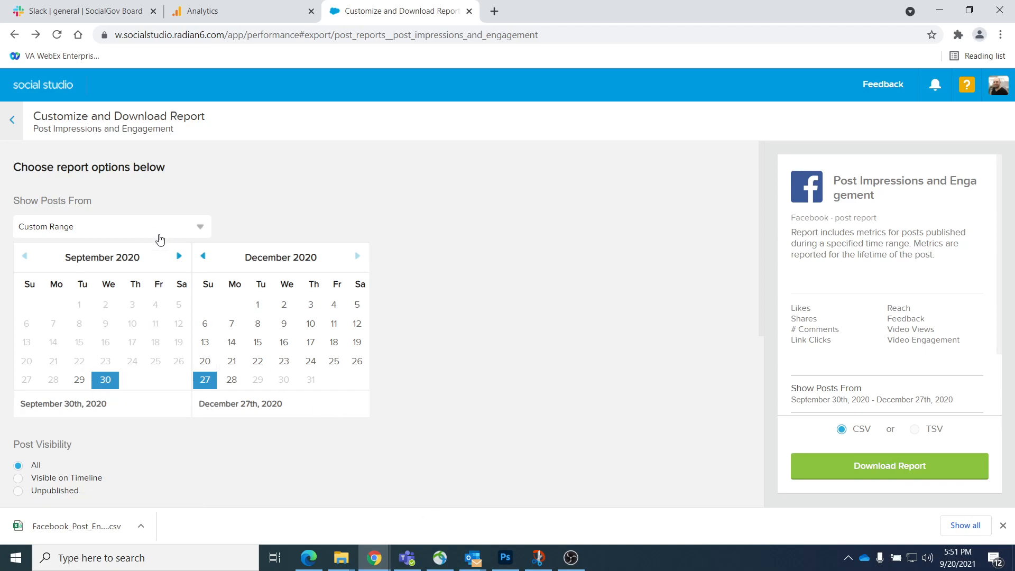
Step: Try October 1st, 2020 as the range's start date, and move the start back to September 29th, 2020
click(178, 257)
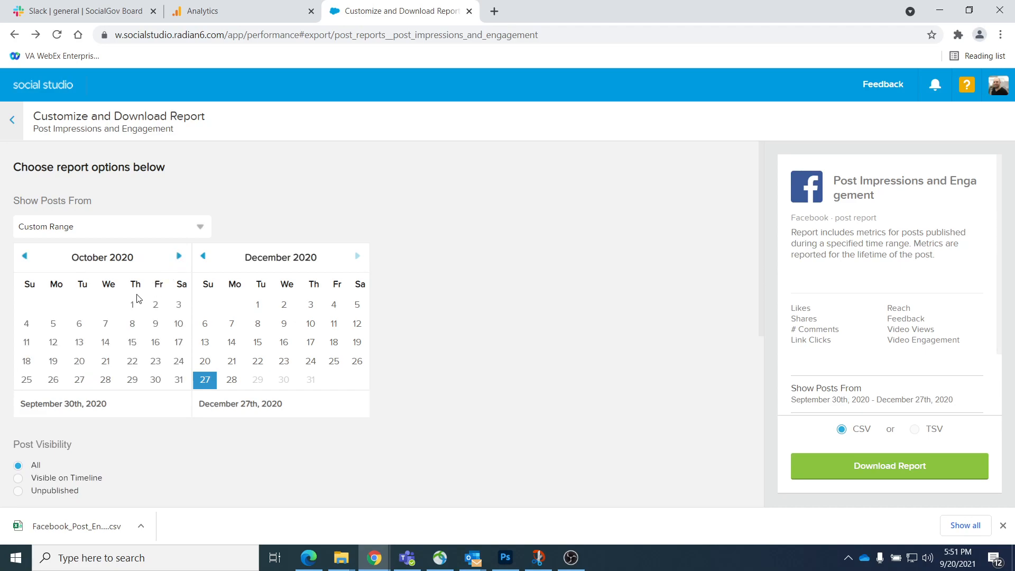
click(138, 301)
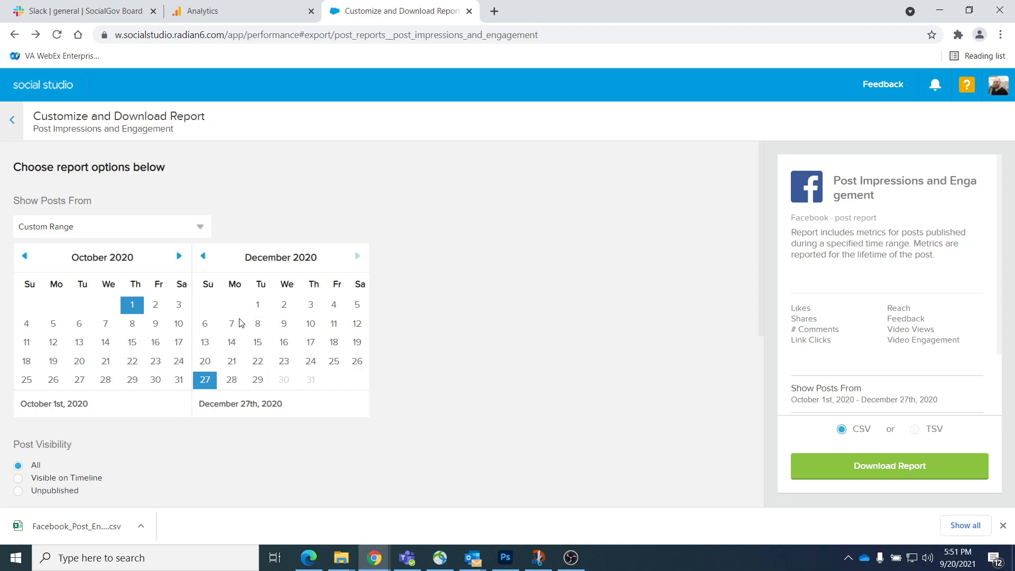
click(25, 257)
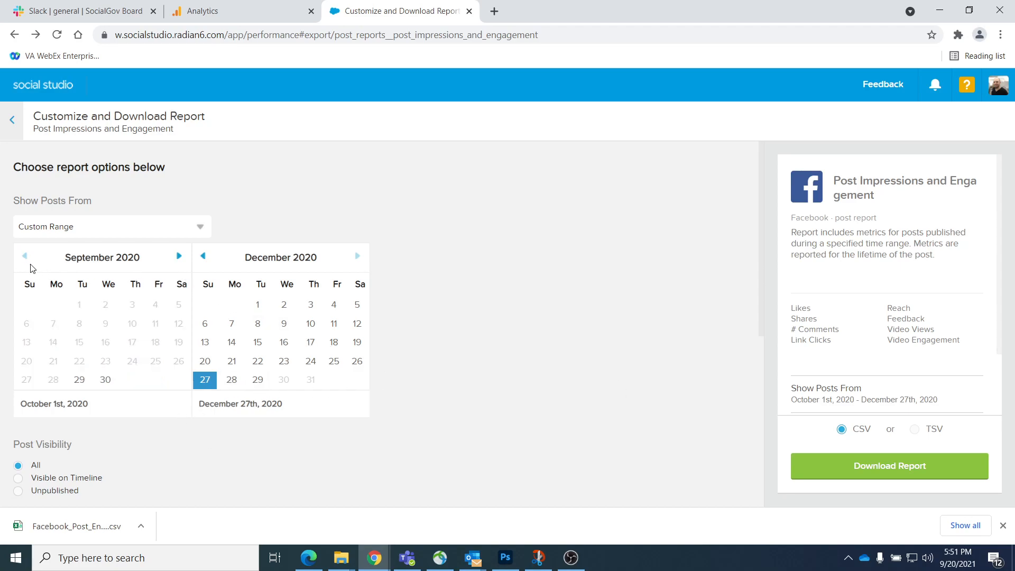
click(72, 387)
Step: Set the report range to end on September 30th, 2020 and start on July 3rd, 2020
click(203, 257)
click(204, 257)
click(204, 257)
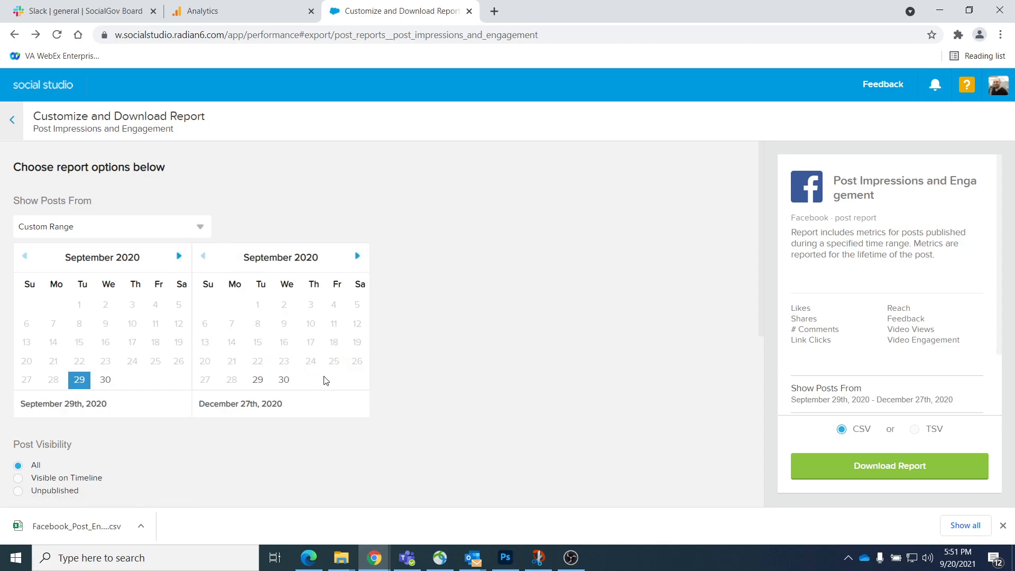
click(283, 380)
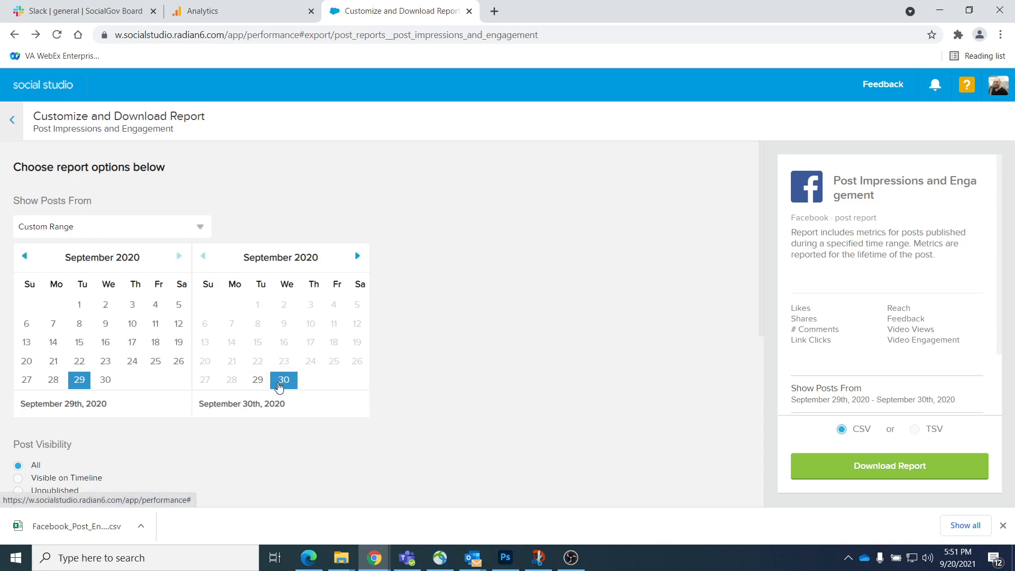
click(25, 256)
click(25, 257)
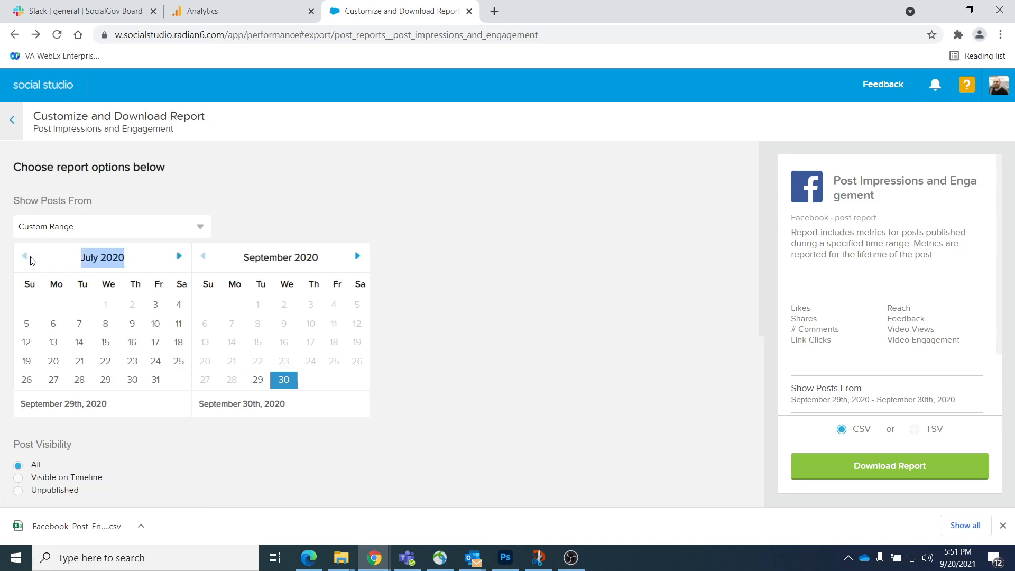
click(156, 305)
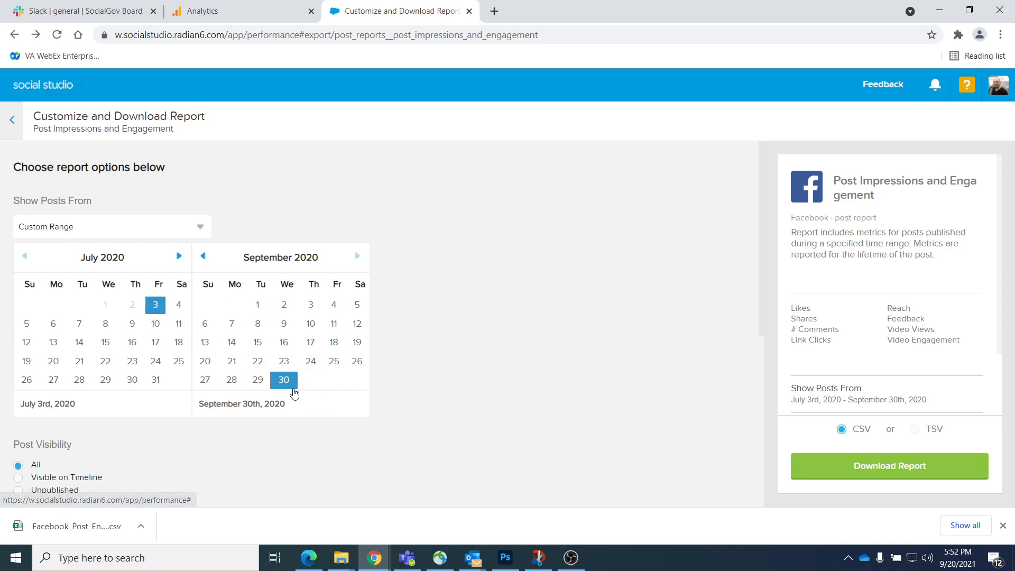
Step: Shift the report range back another period, with July 3rd, 2020 as the end date and April 5th, 2020 as the start date
double_click(203, 256)
click(203, 256)
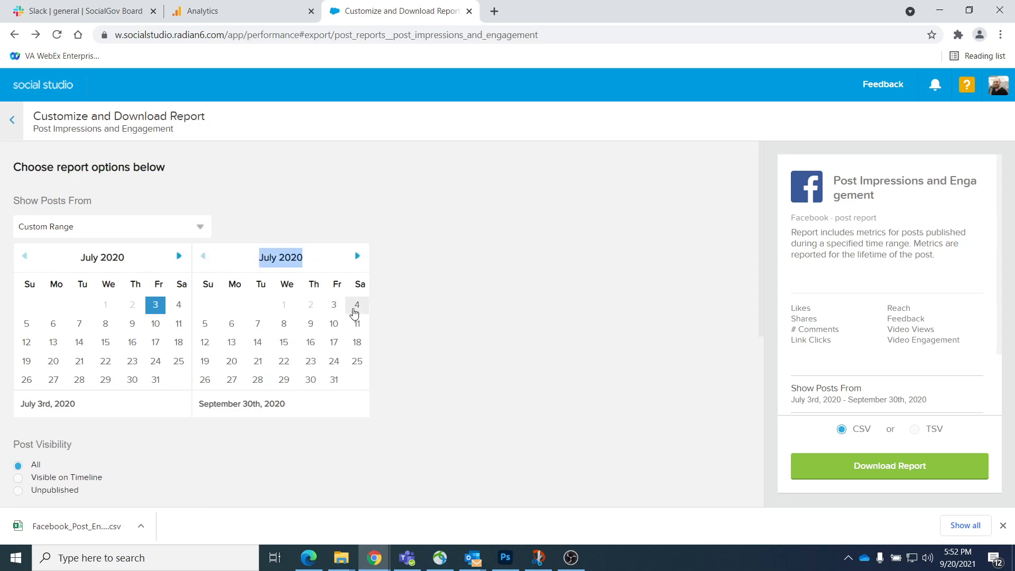
click(333, 304)
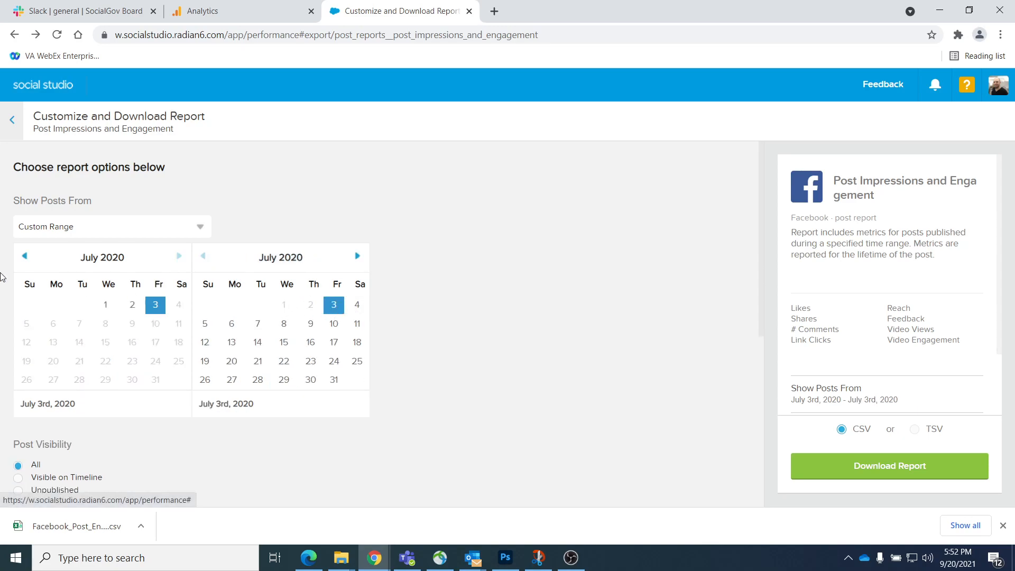
double_click(26, 257)
click(29, 262)
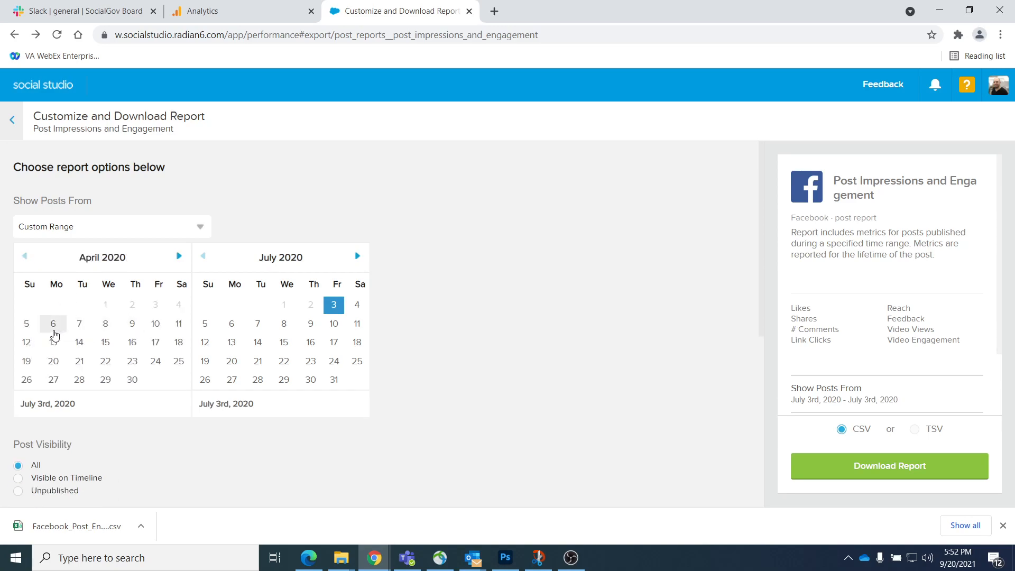
click(31, 328)
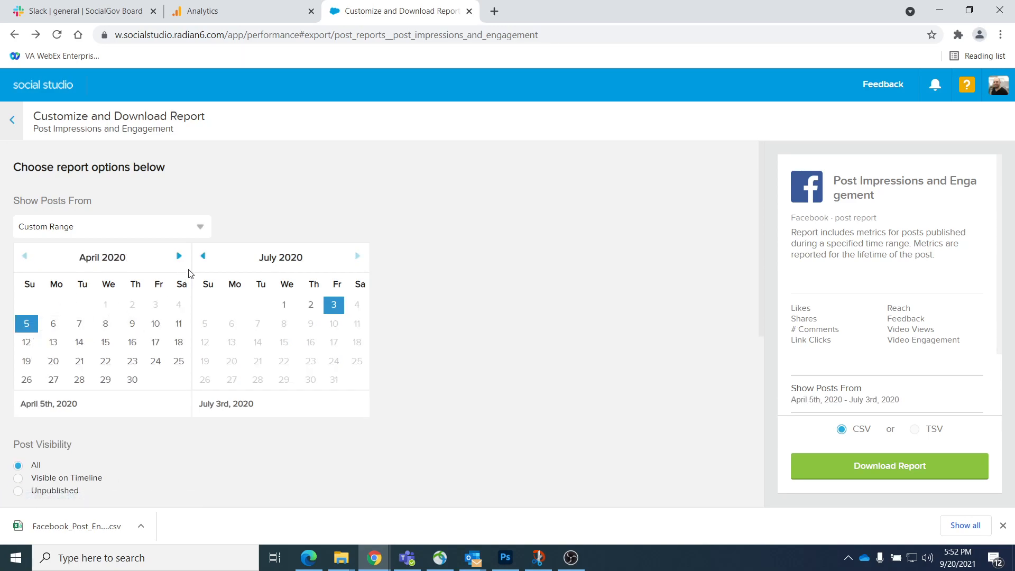
Step: Move the report range further back, ending on April 5th, 2020 and starting on January 7th, 2020
double_click(204, 257)
click(204, 256)
double_click(204, 257)
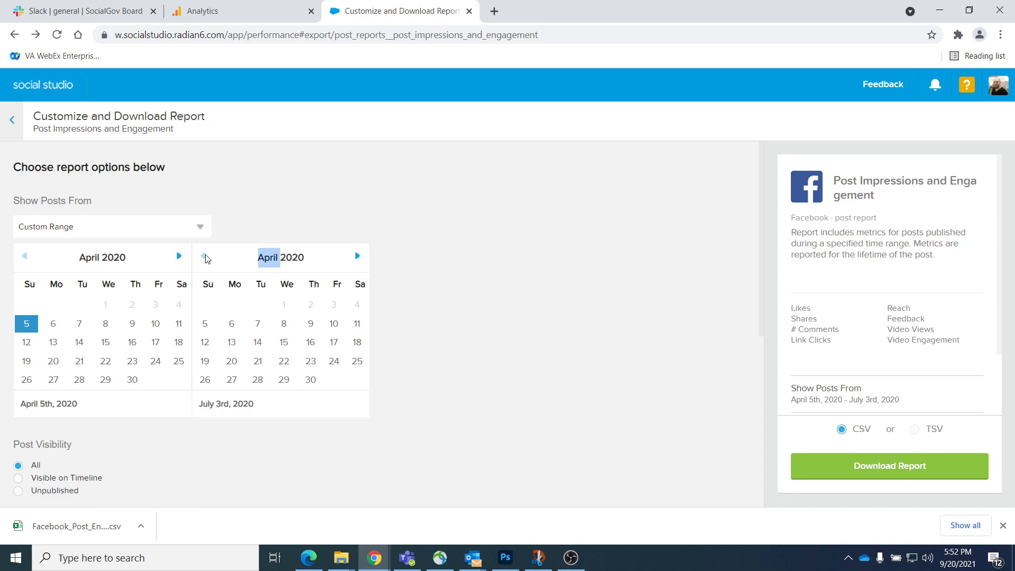
click(210, 328)
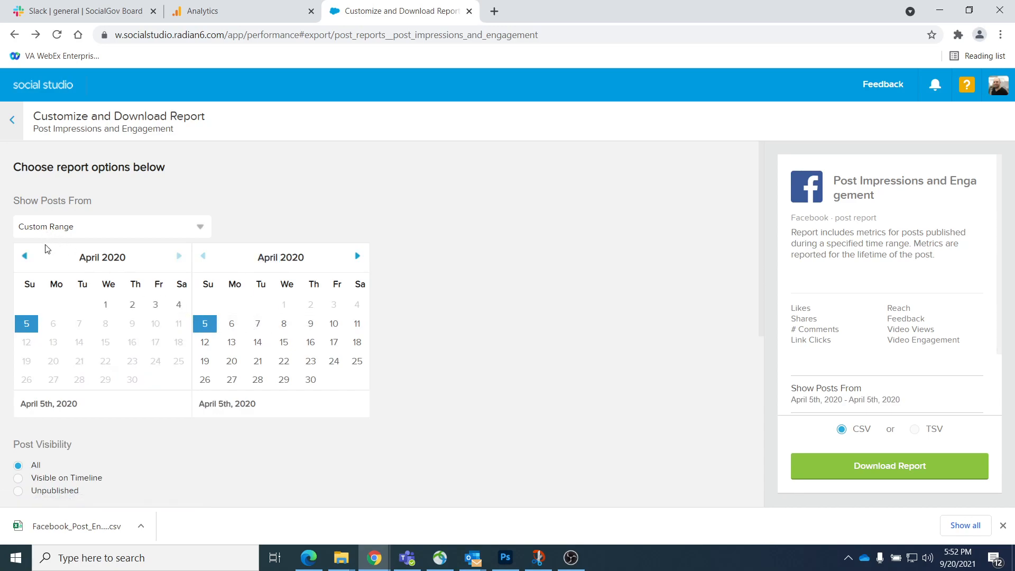
double_click(34, 258)
click(33, 259)
click(79, 324)
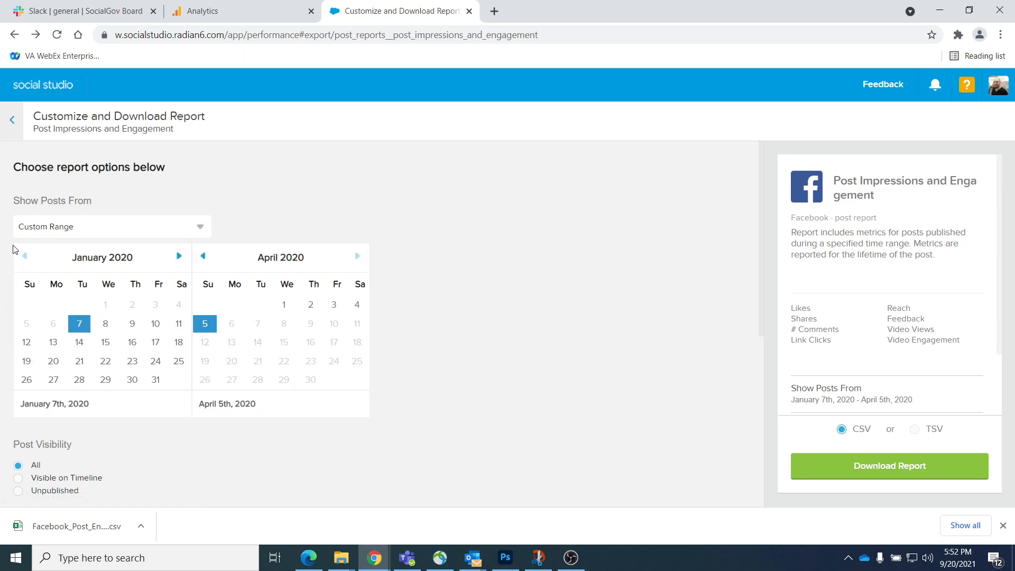
Step: Set the next earlier report range, ending on January 7th, 2020 and starting on October 10th, 2019
double_click(203, 257)
click(203, 258)
click(257, 324)
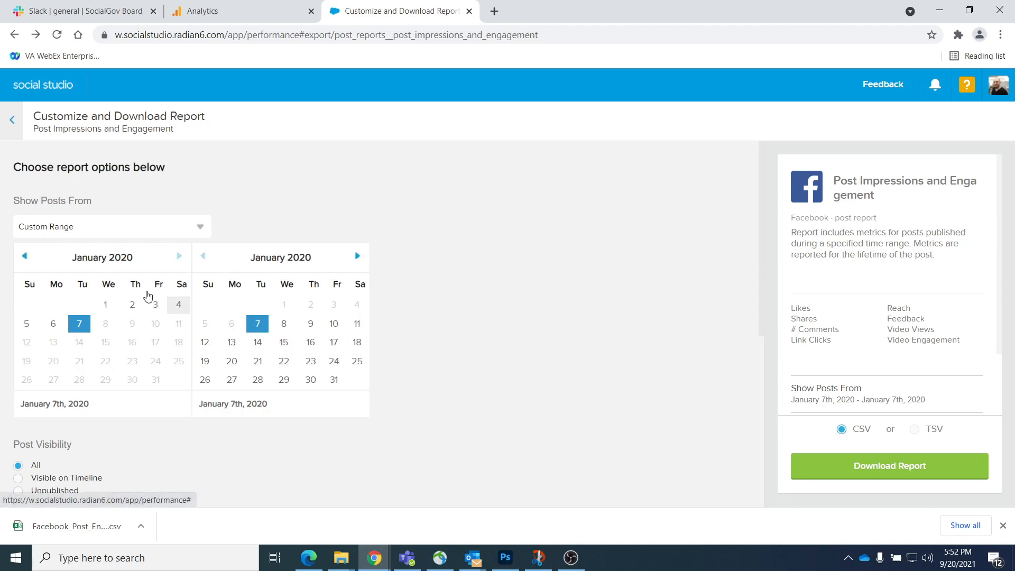
click(26, 257)
double_click(27, 258)
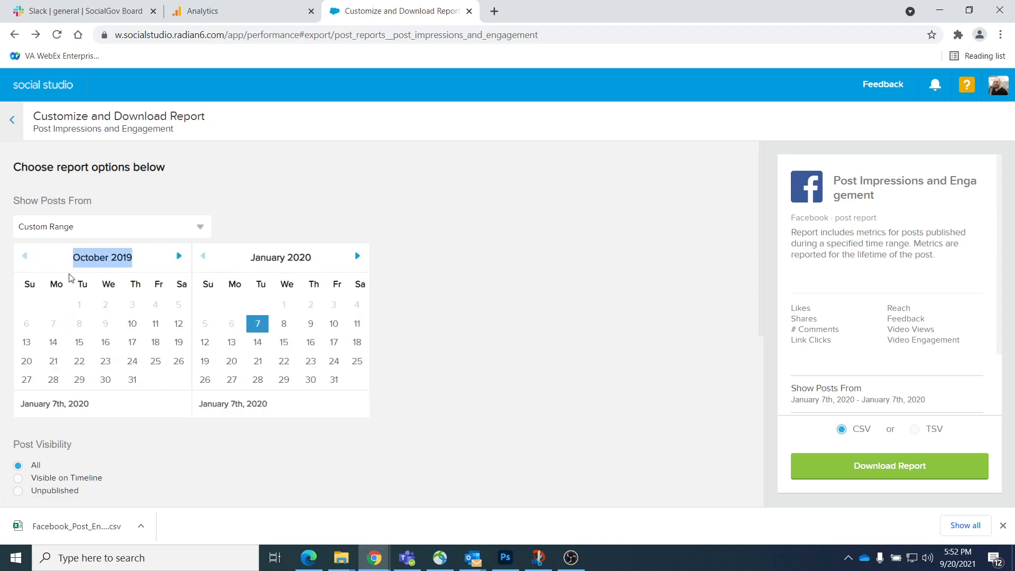
click(129, 321)
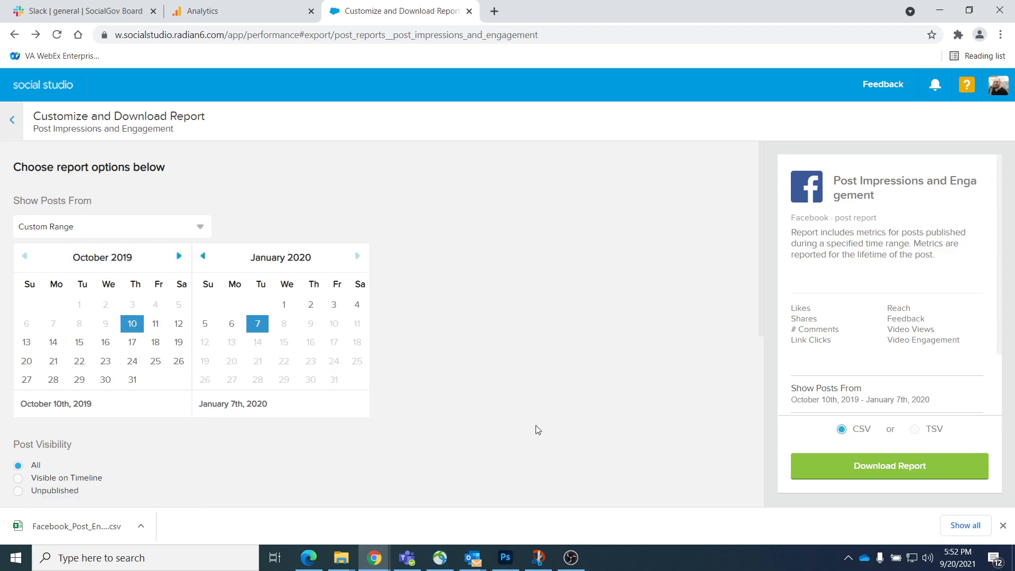
Step: Set the final report range to end on October 10th, 2019 and start on October 1st, 2019
double_click(201, 257)
click(202, 257)
click(203, 257)
click(310, 323)
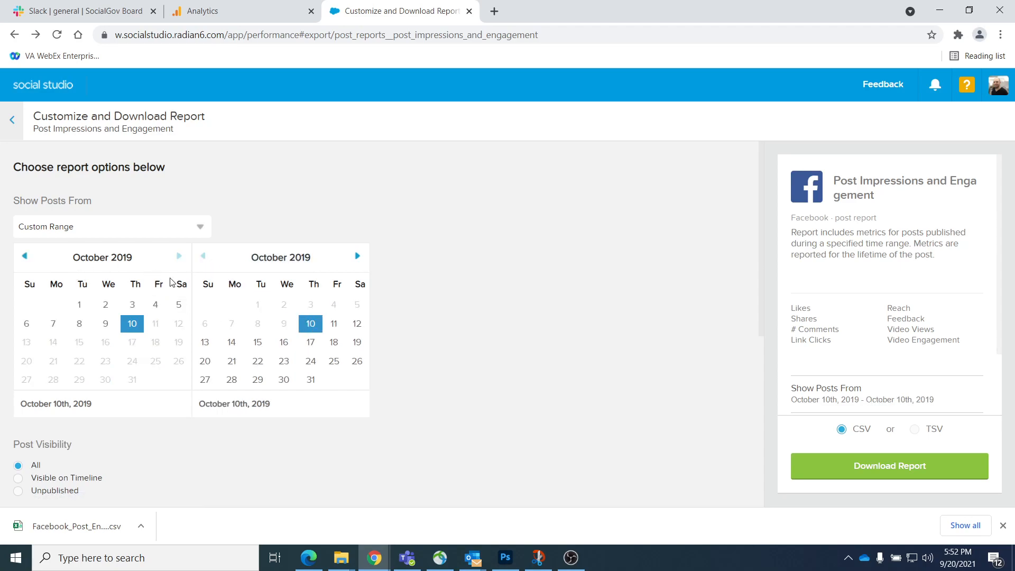
click(24, 256)
click(24, 256)
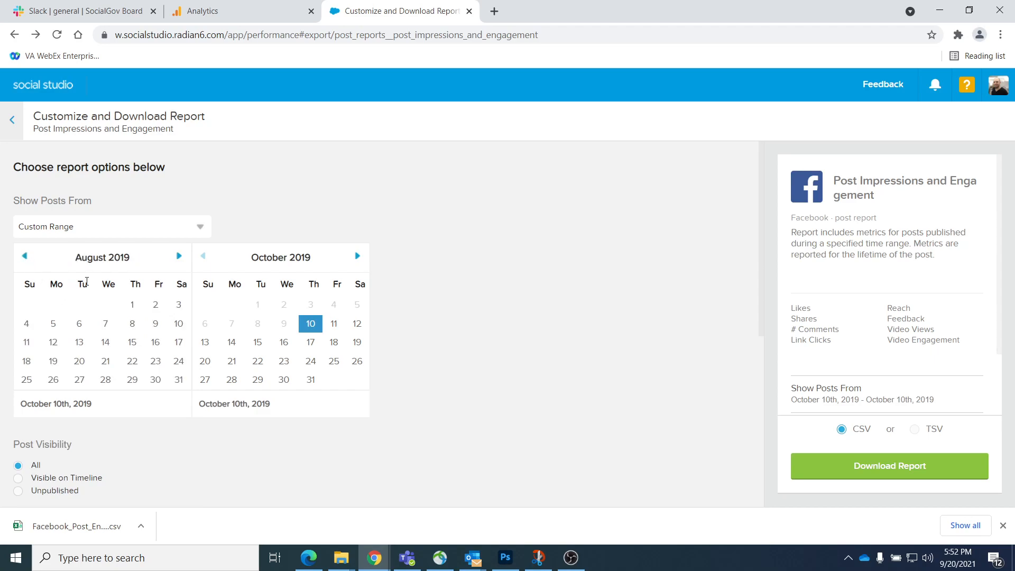
click(179, 256)
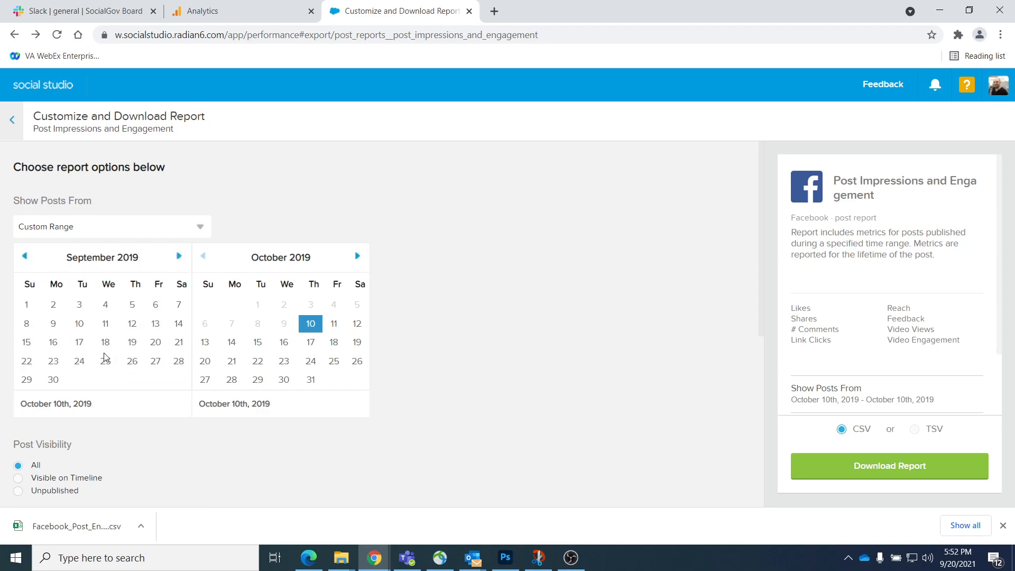
click(179, 256)
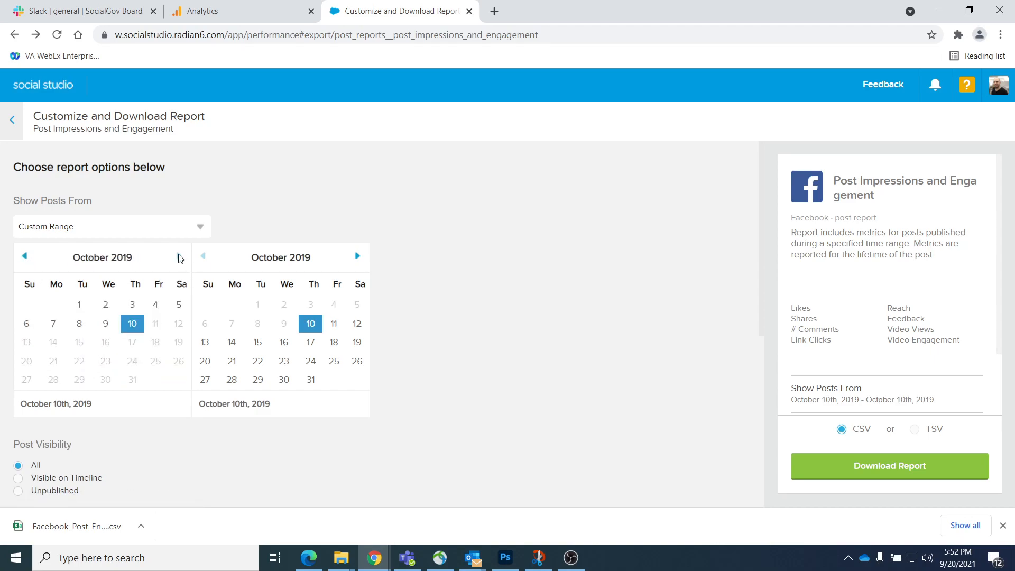
click(81, 306)
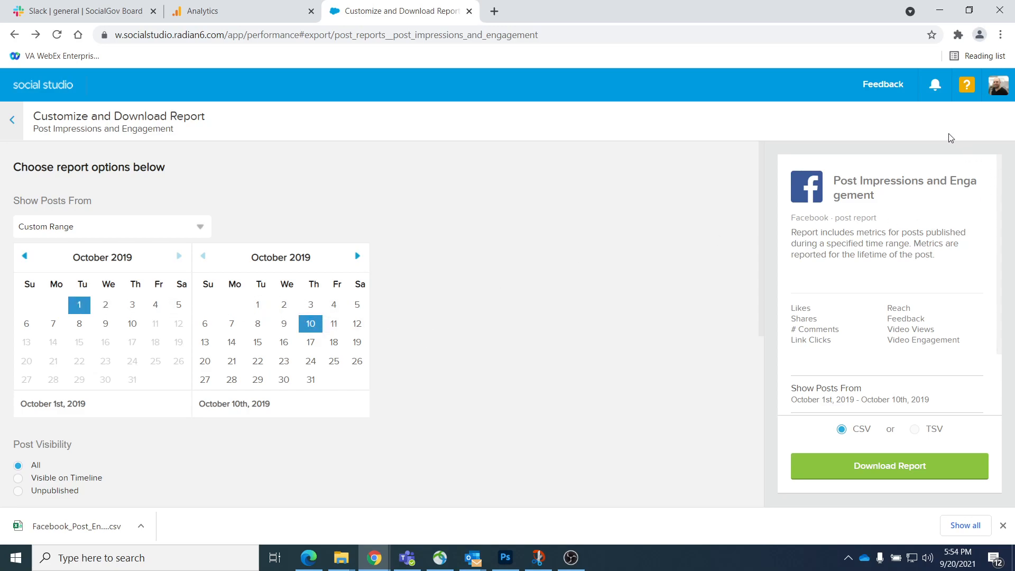
Step: Check the notifications for the Facebook Post Impressions and Engagement report's download entry, and close the list
click(939, 91)
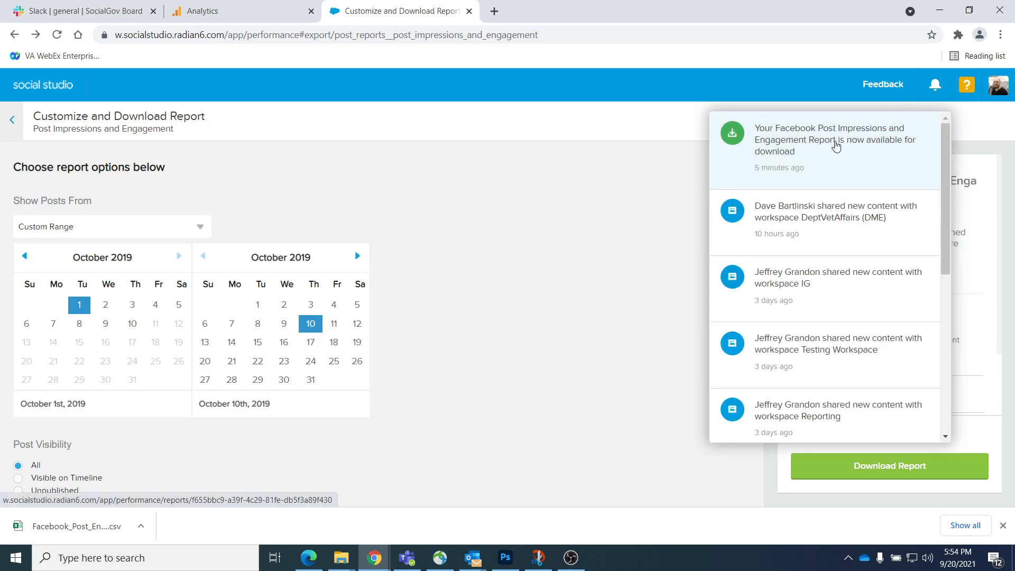
click(934, 90)
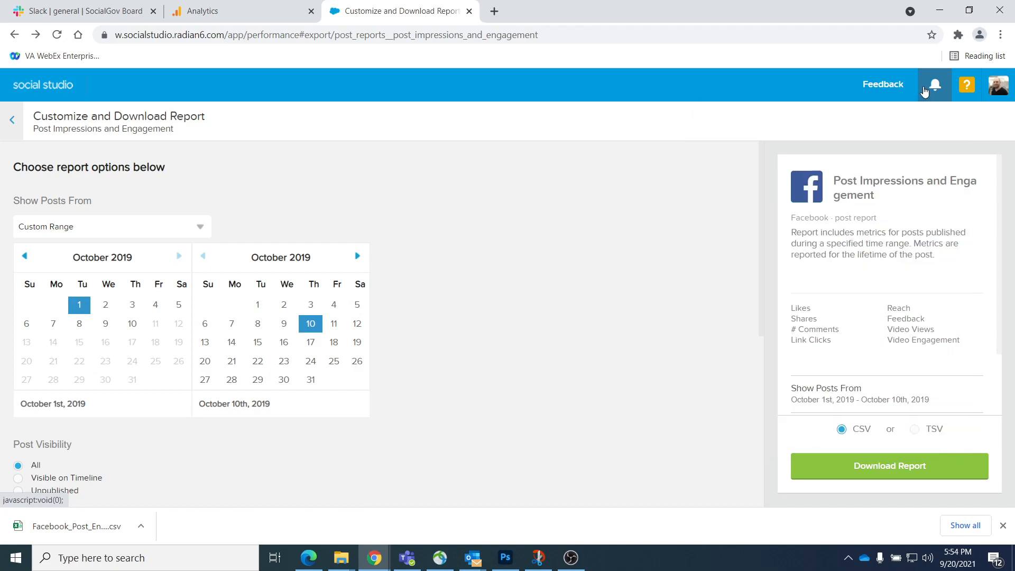